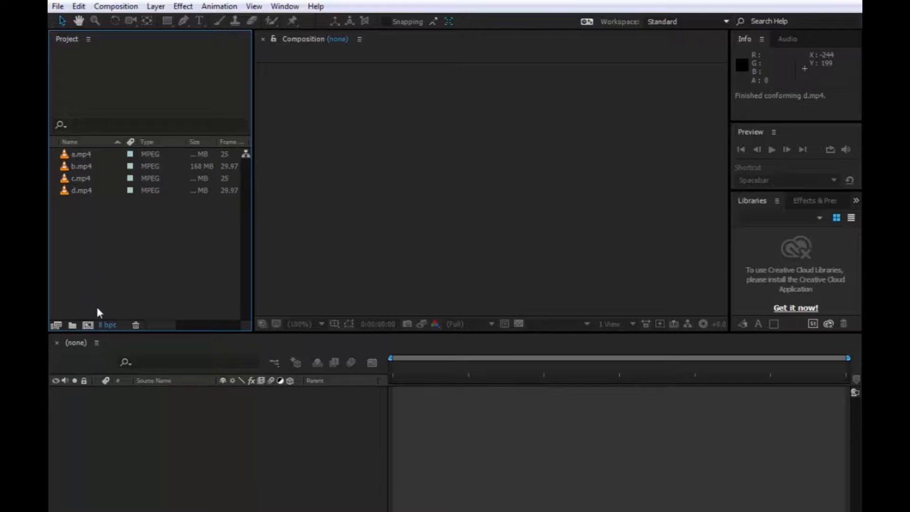
Create a 1920 x 1080 composition named main with a frame rate of 60 and a duration of 10 seconds.
click(88, 325)
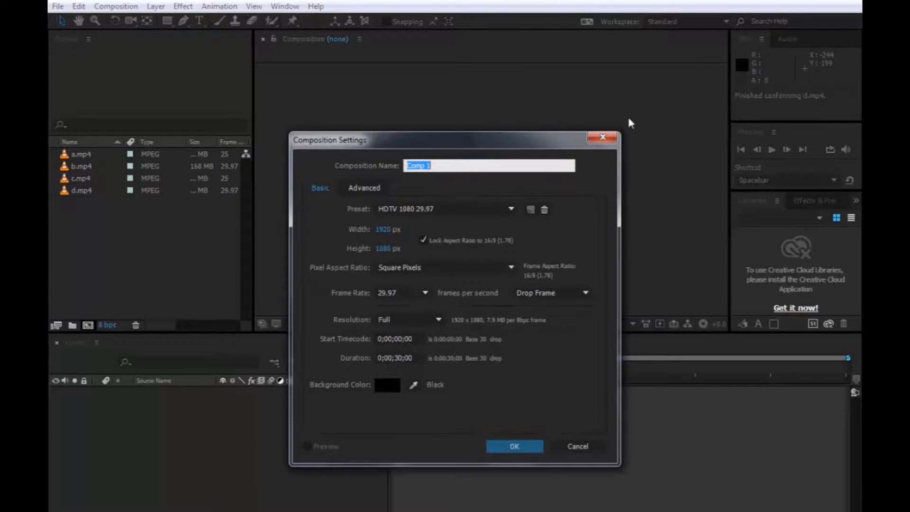
text(main)
click(394, 293)
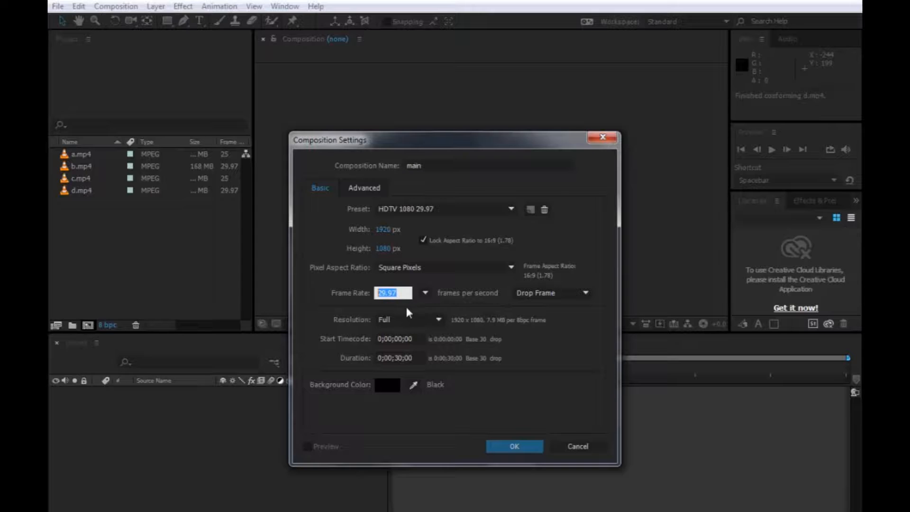
text(60)
click(398, 357)
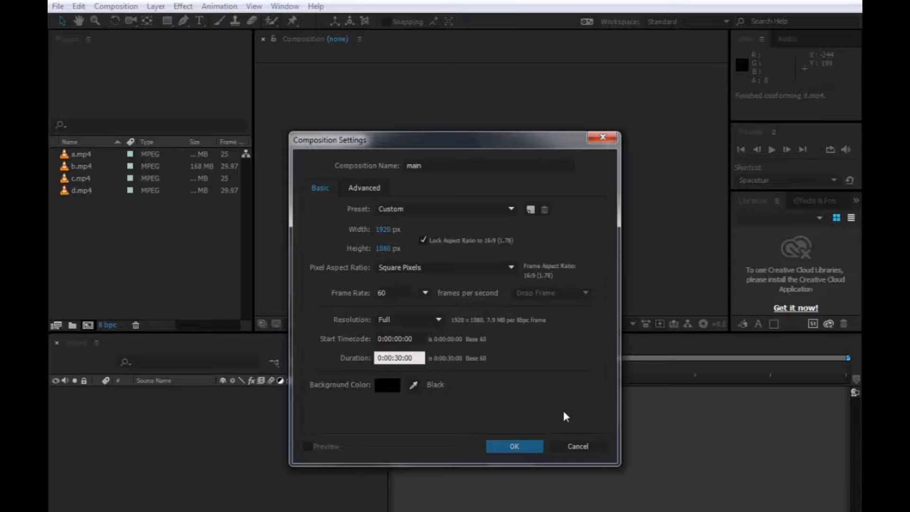
key(BackSpace)
key(BackSpace)
text(10)
click(514, 447)
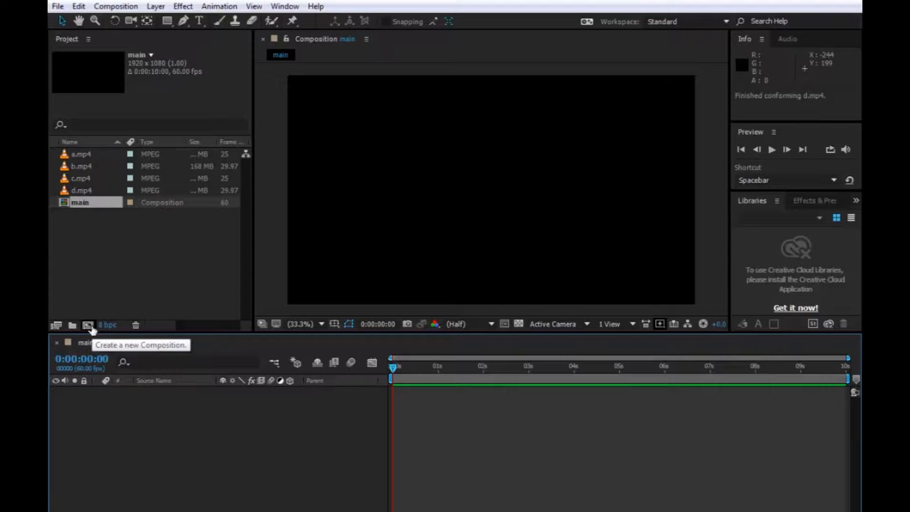
Check the thumbnails of the four imported clips and create a composition named 01 with the 60 fps, 10-second settings.
click(99, 192)
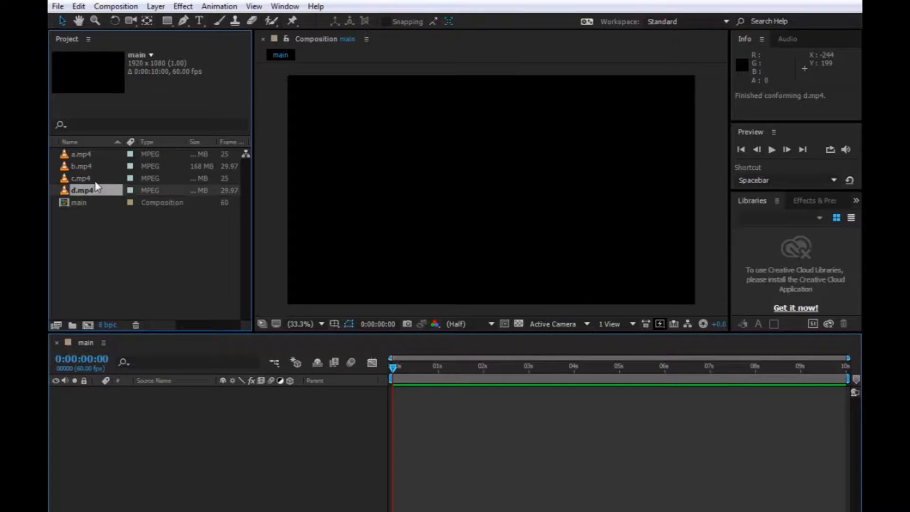
click(98, 179)
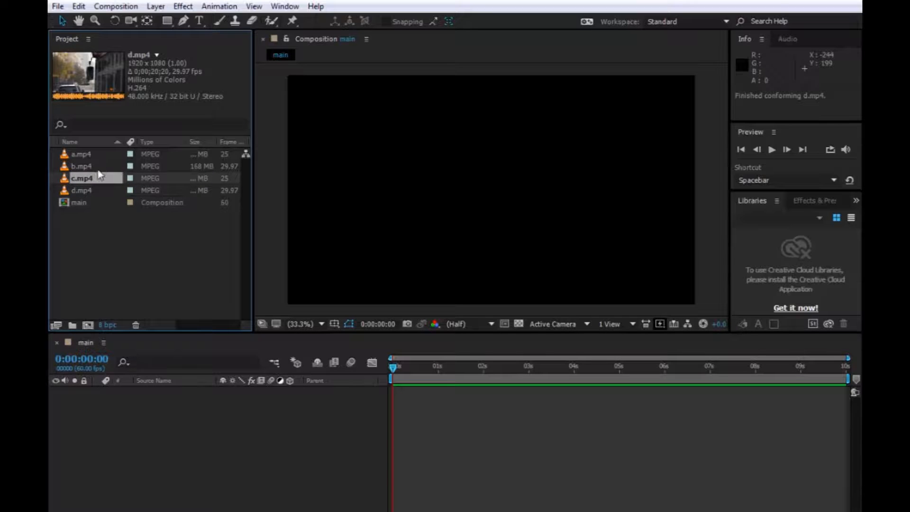
click(97, 167)
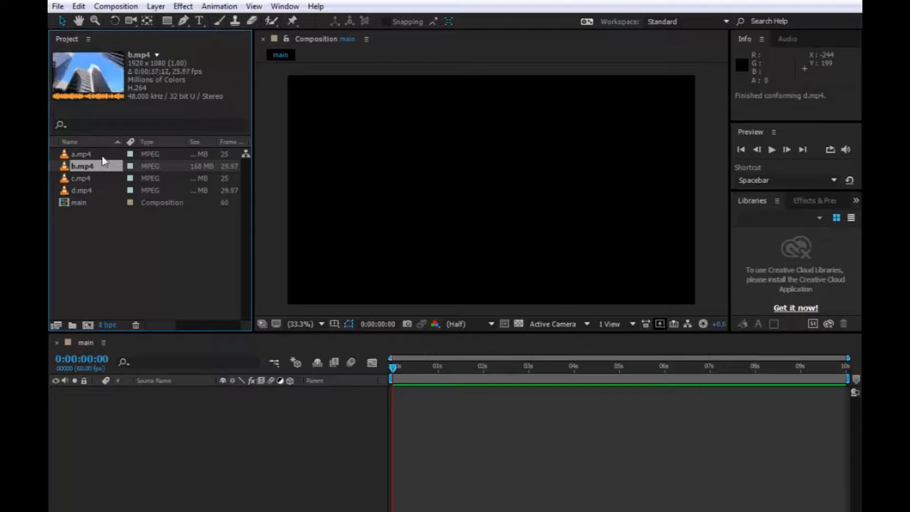
click(103, 156)
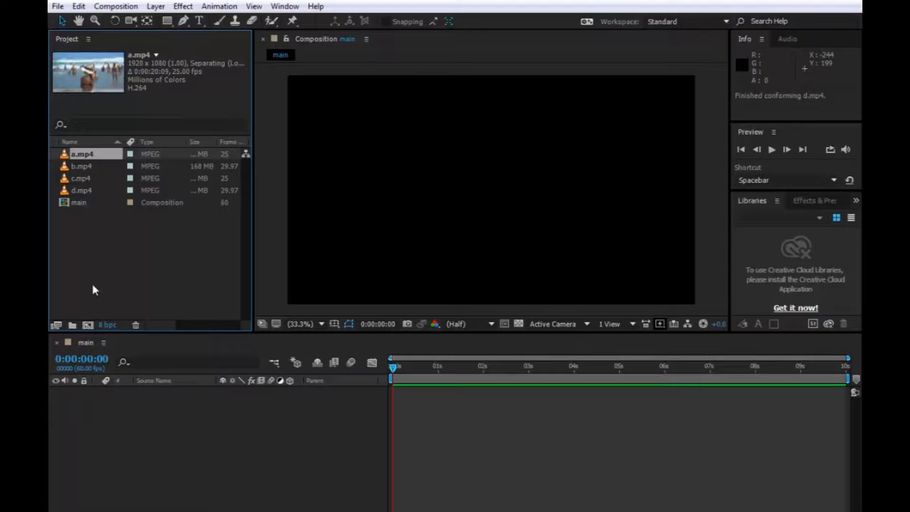
click(88, 326)
text(01)
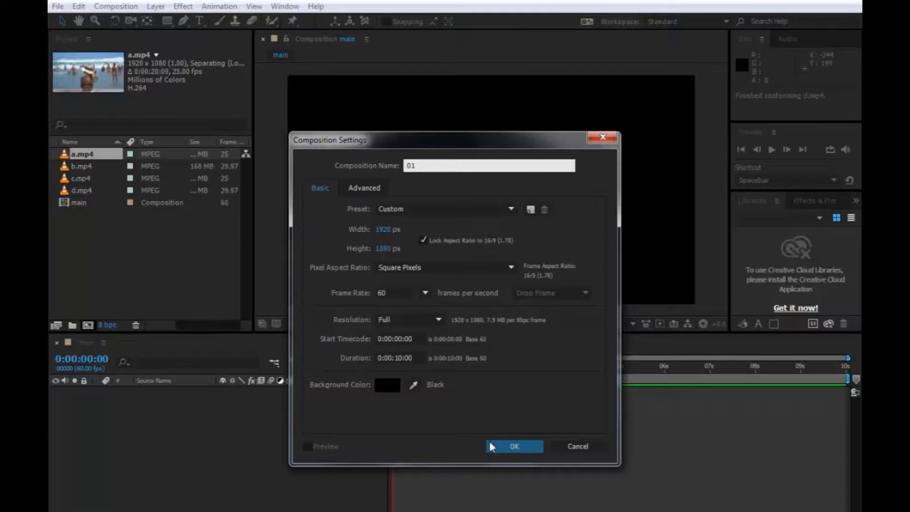
click(490, 447)
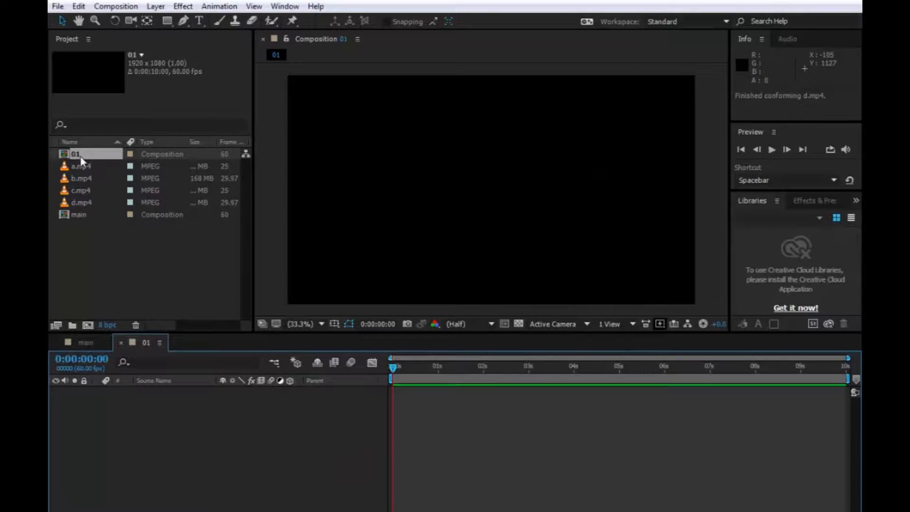
Duplicate composition 01 three times in the project to get compositions 02, 03 and 04.
click(129, 261)
click(90, 154)
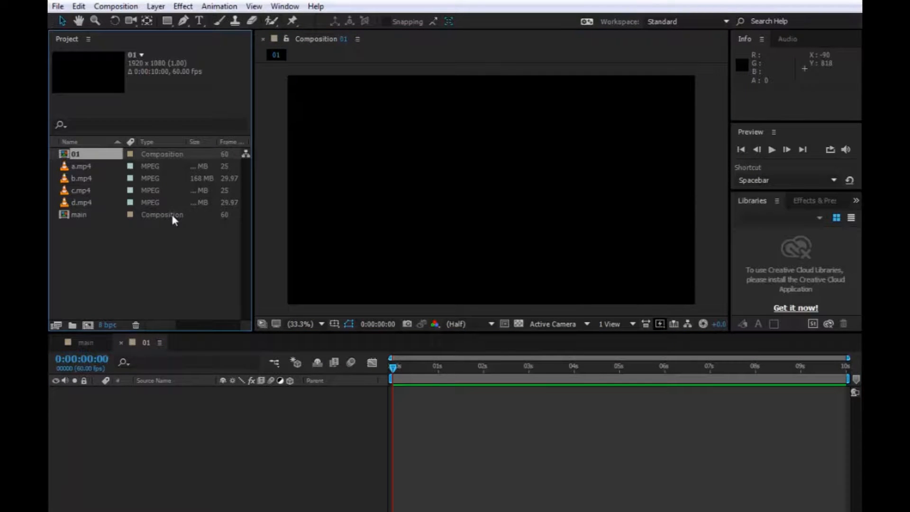
key(ctrl+v)
key(ctrl+v)
key(ctrl+v)
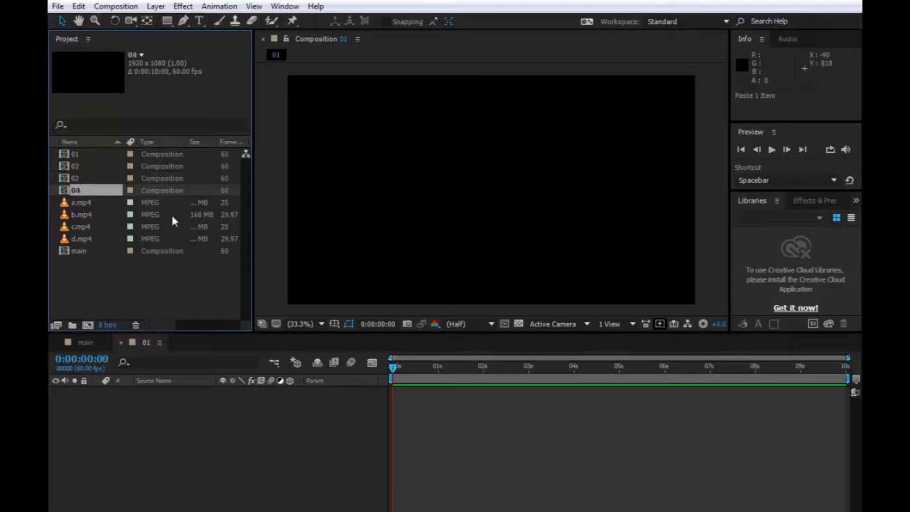
Open compositions 02, 03 and 04 so each has its own timeline.
click(83, 158)
click(82, 163)
click(87, 159)
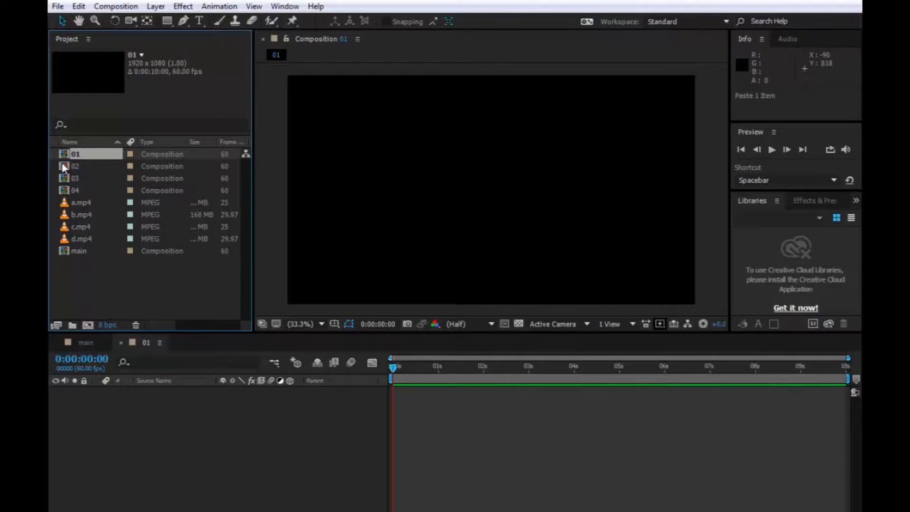
double_click(78, 166)
double_click(76, 177)
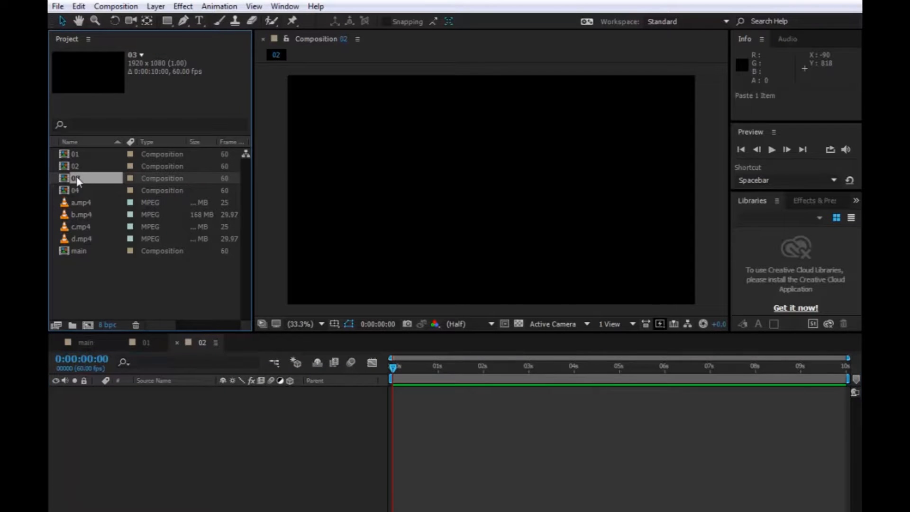
click(77, 193)
double_click(78, 191)
Place a.mp4 in composition 01, b.mp4 in 02, c.mp4 in 03 and d.mp4 in 04.
click(79, 203)
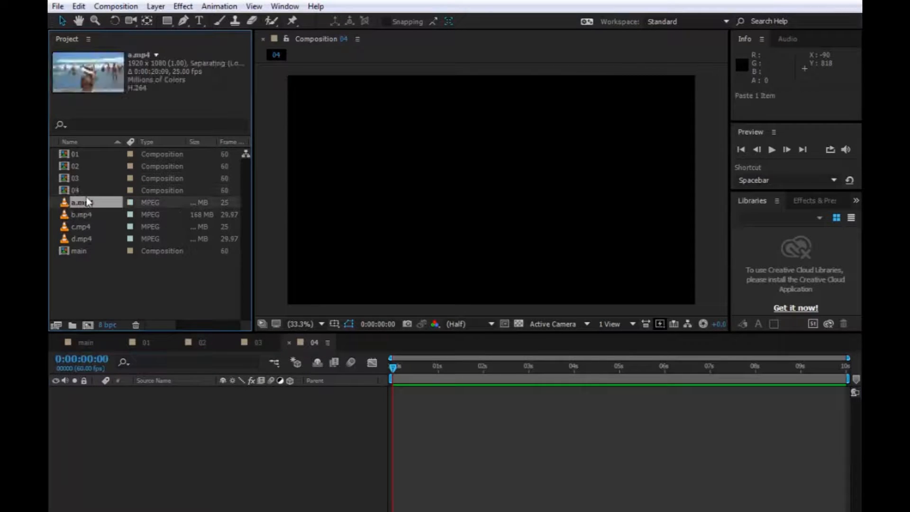
click(162, 341)
drag(87, 213, 141, 438)
click(201, 342)
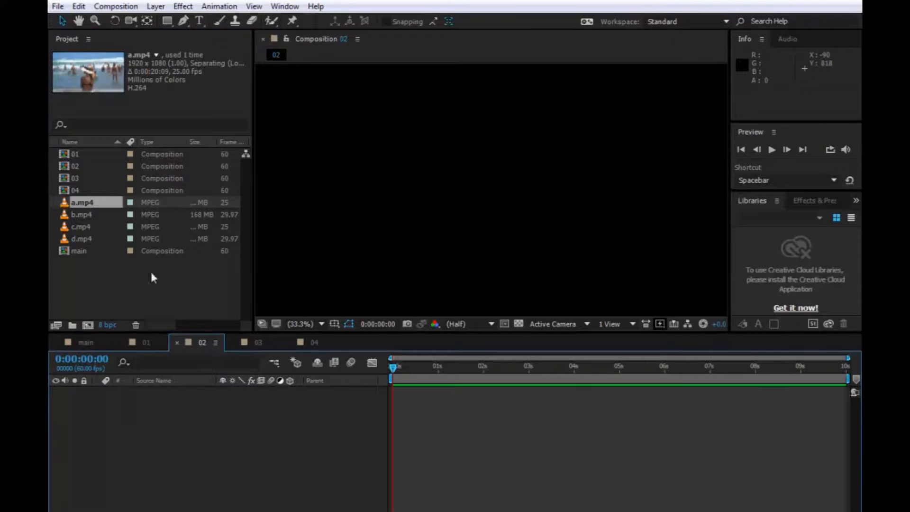
drag(81, 216, 162, 404)
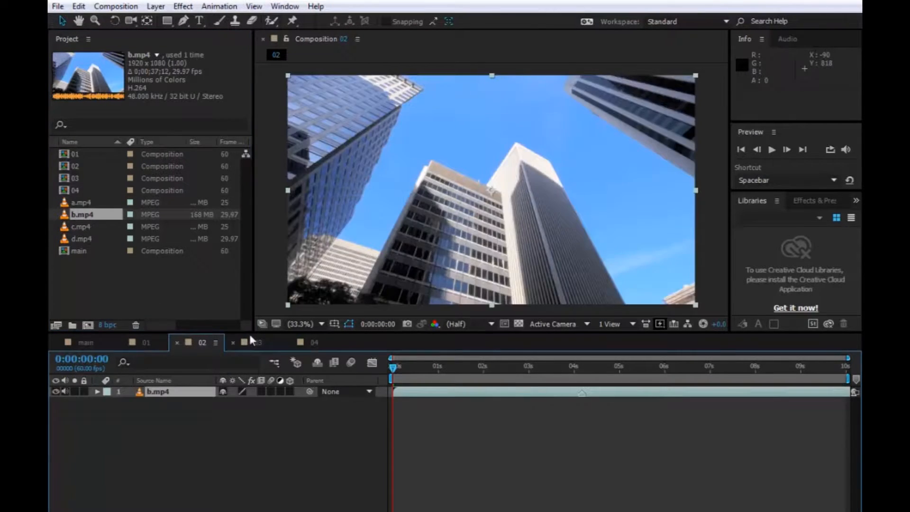
click(251, 339)
drag(83, 229, 162, 413)
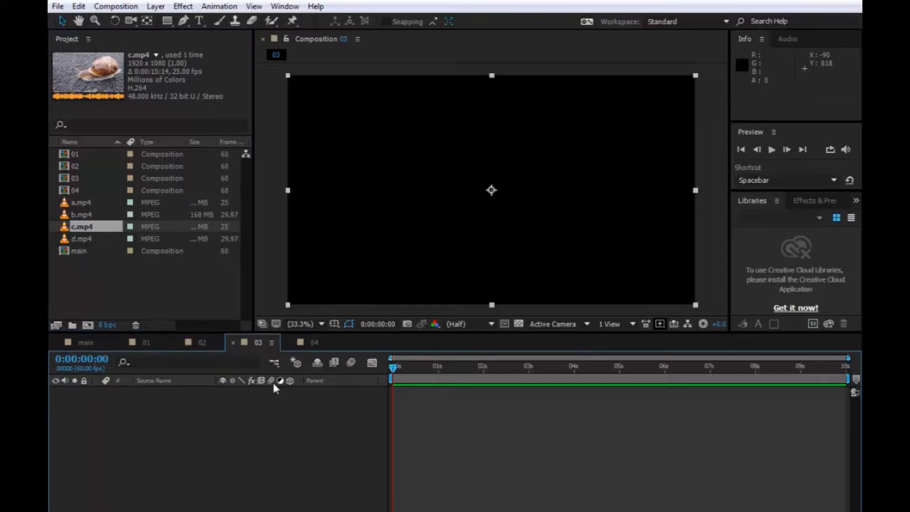
click(299, 343)
drag(71, 236, 157, 423)
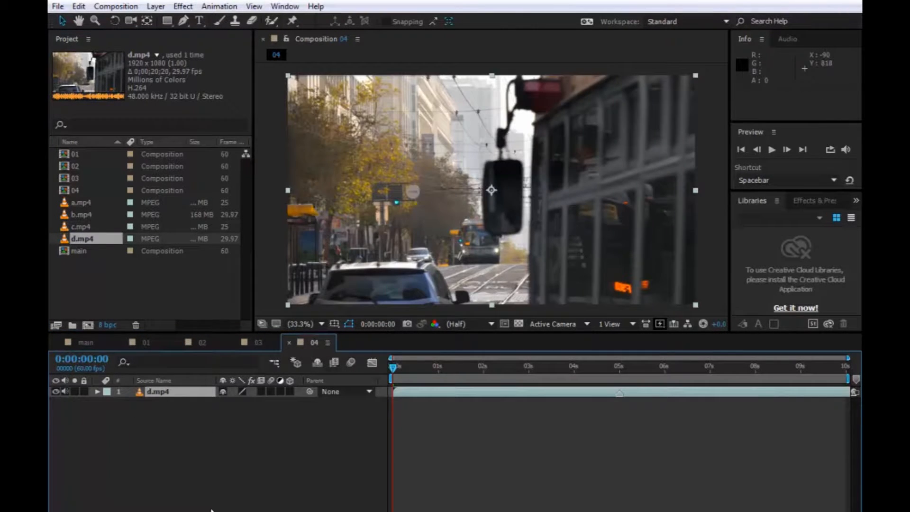
Add compositions 01, 02, 03 and 04 together as layers in the main composition.
click(97, 342)
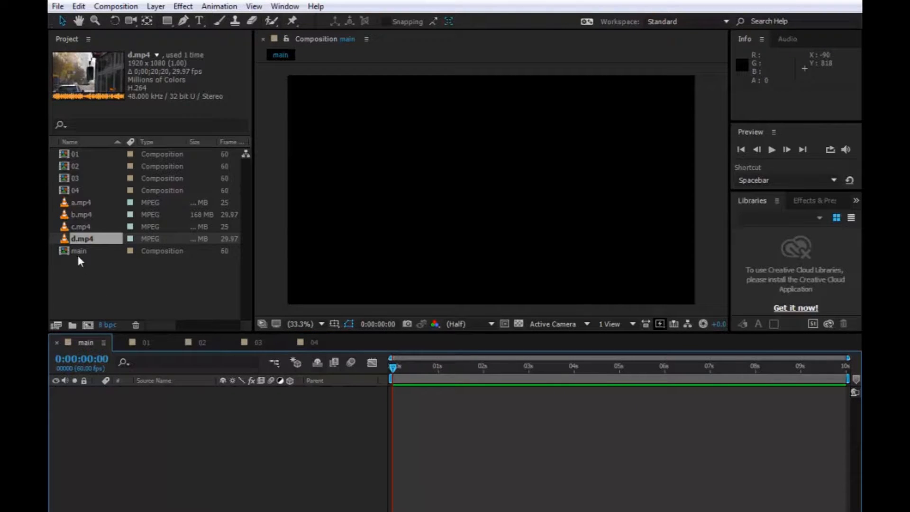
click(50, 195)
drag(71, 180, 218, 443)
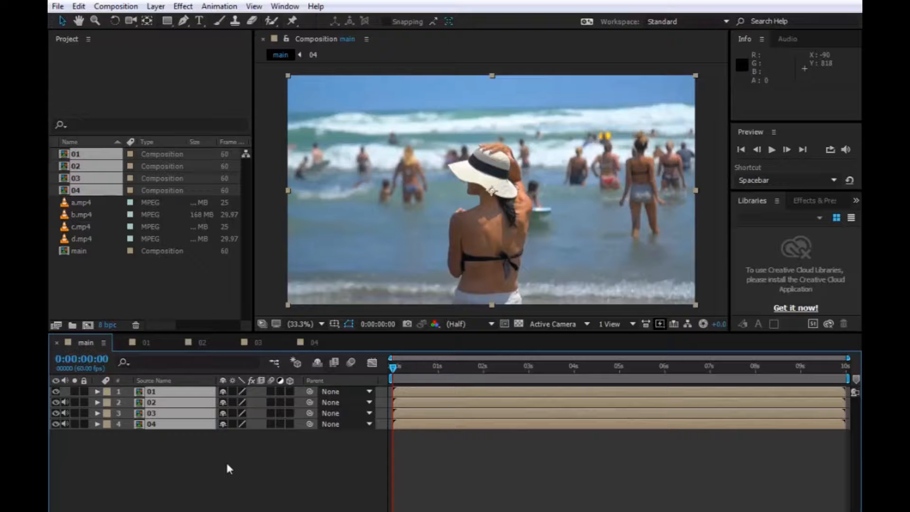
Set the scale of all four layers in the main composition to 50%.
key(s)
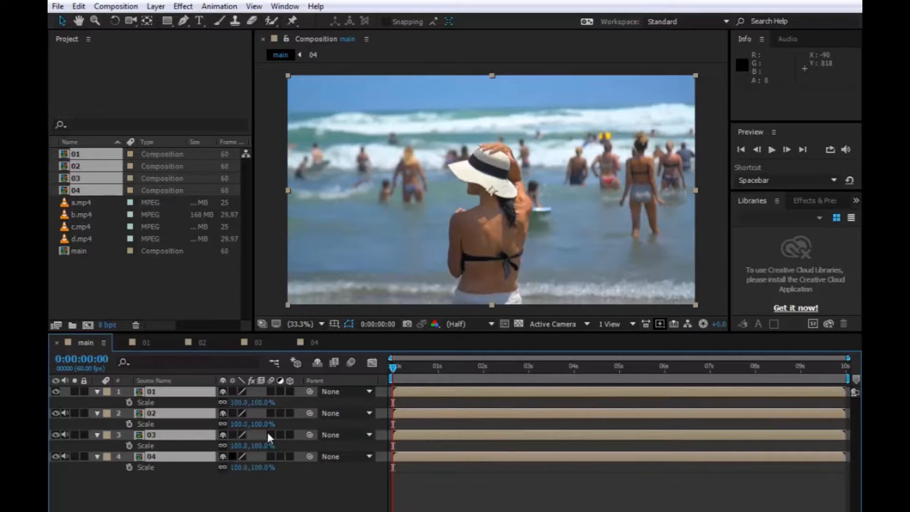
click(260, 402)
text(50)
key(Return)
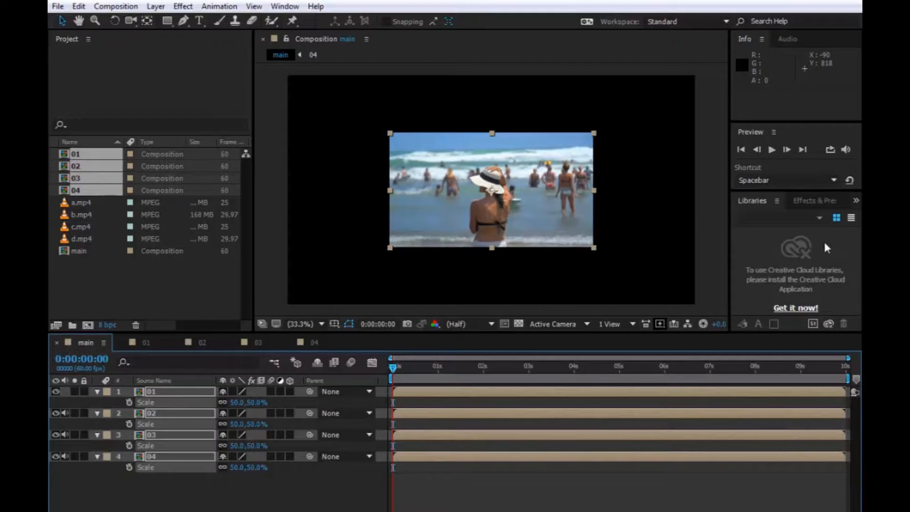
Bring up the Align controls and align layer 01 to the left and top edges of the composition.
click(284, 6)
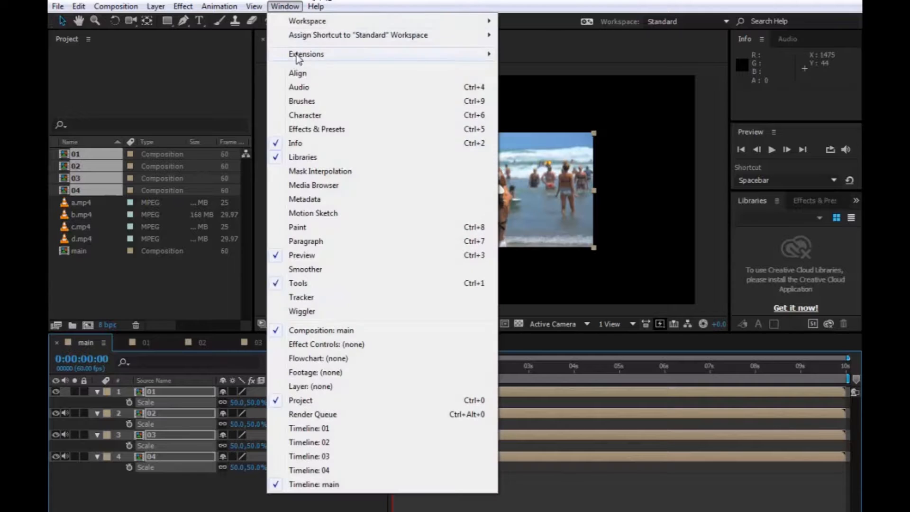
click(324, 73)
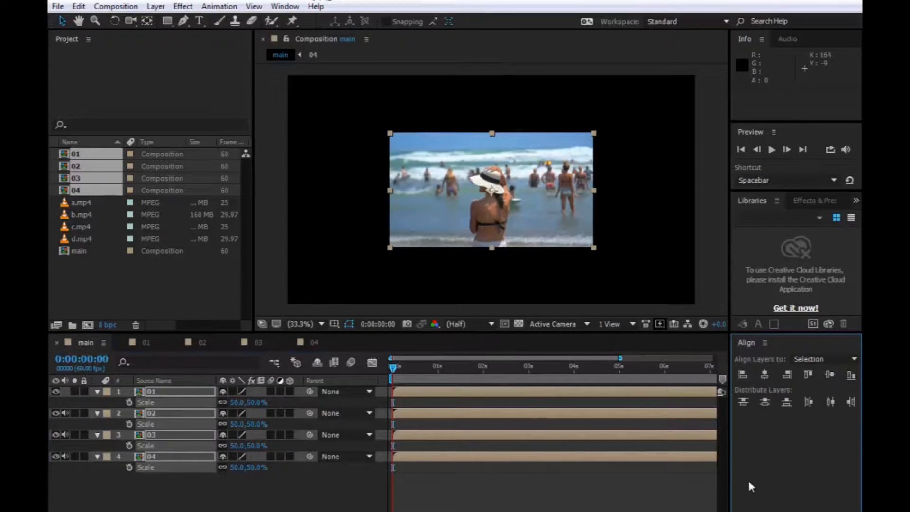
click(212, 486)
click(183, 392)
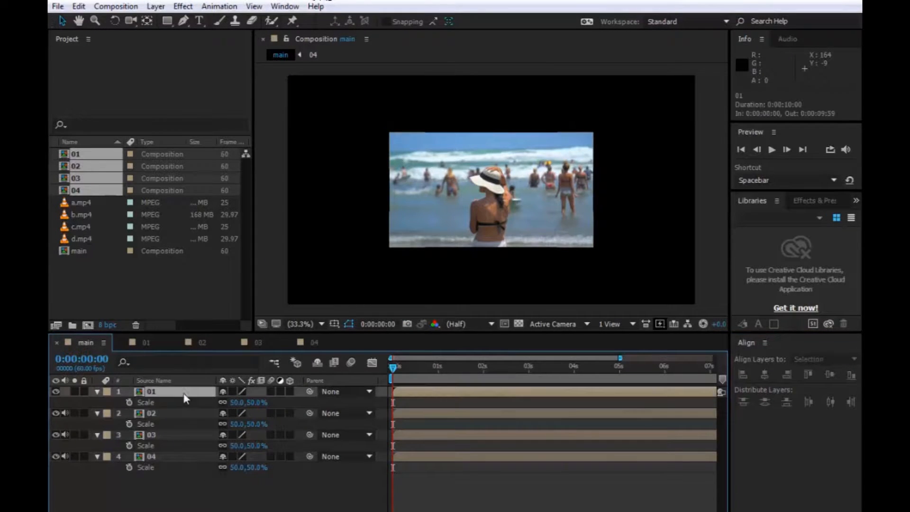
click(744, 374)
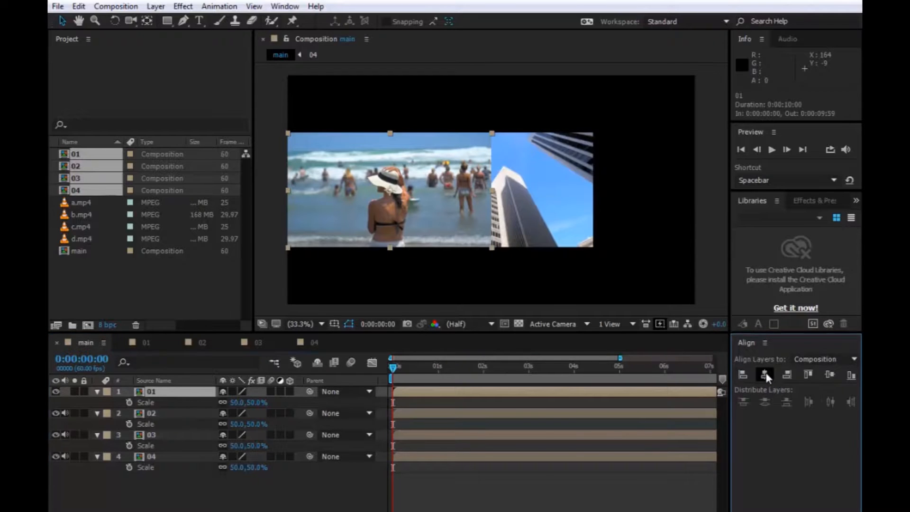
click(809, 374)
Align layer 03 to the right and top edges of the composition.
click(202, 436)
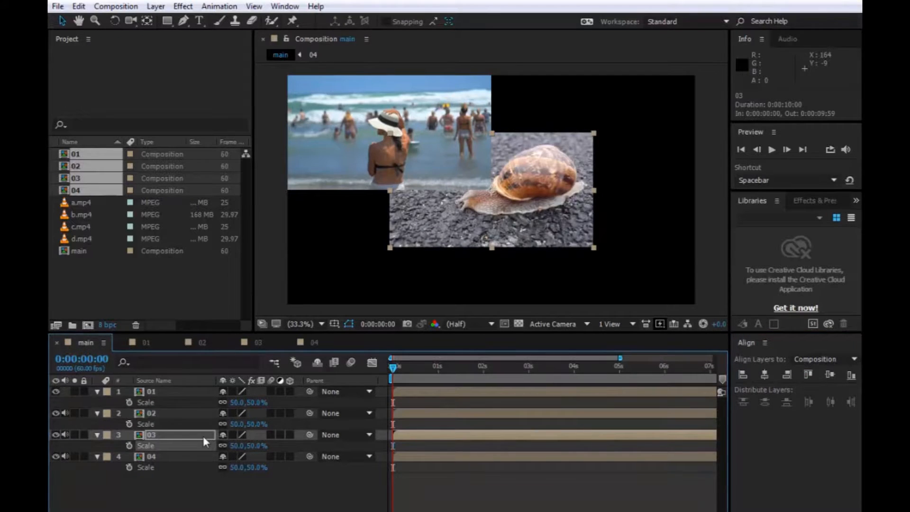
click(765, 374)
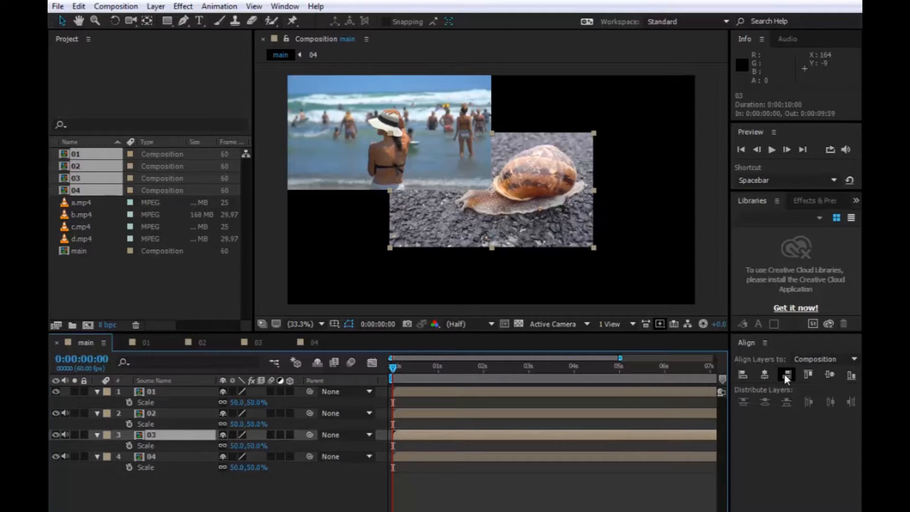
click(787, 374)
click(805, 375)
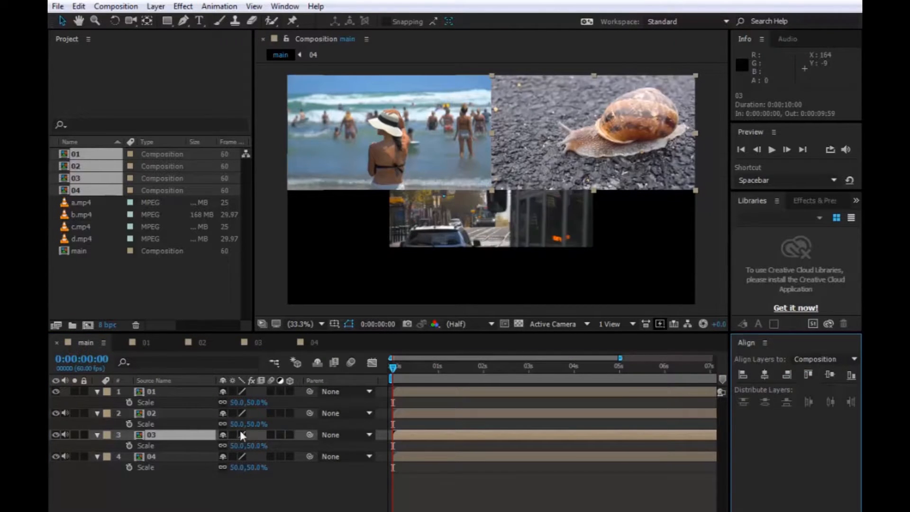
Align layer 04 to the right and bottom edges of the composition.
click(192, 448)
click(192, 455)
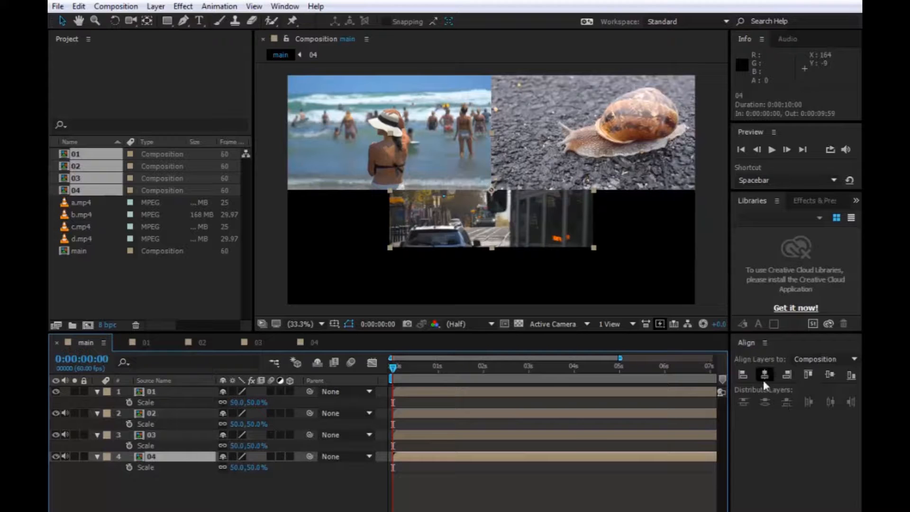
click(788, 374)
click(847, 373)
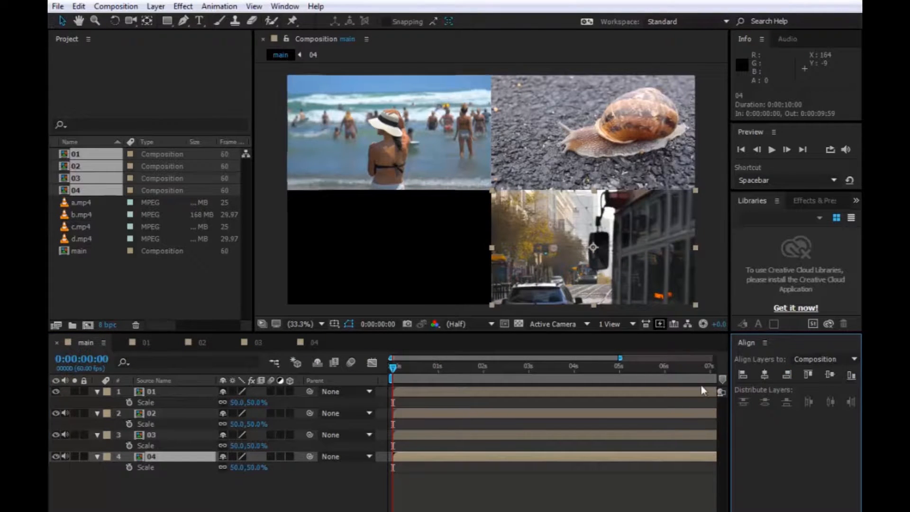
Align layer 01 to the bottom edge of the composition and clear the layer selection.
click(166, 392)
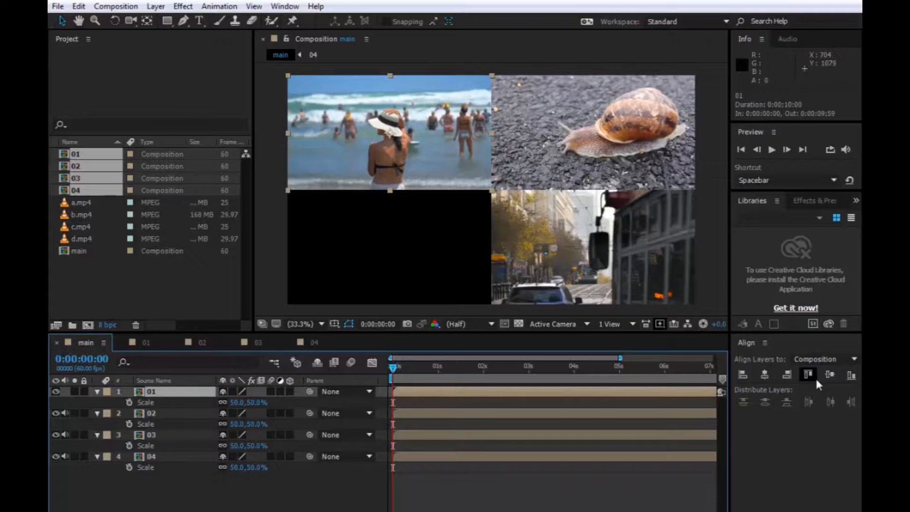
click(848, 375)
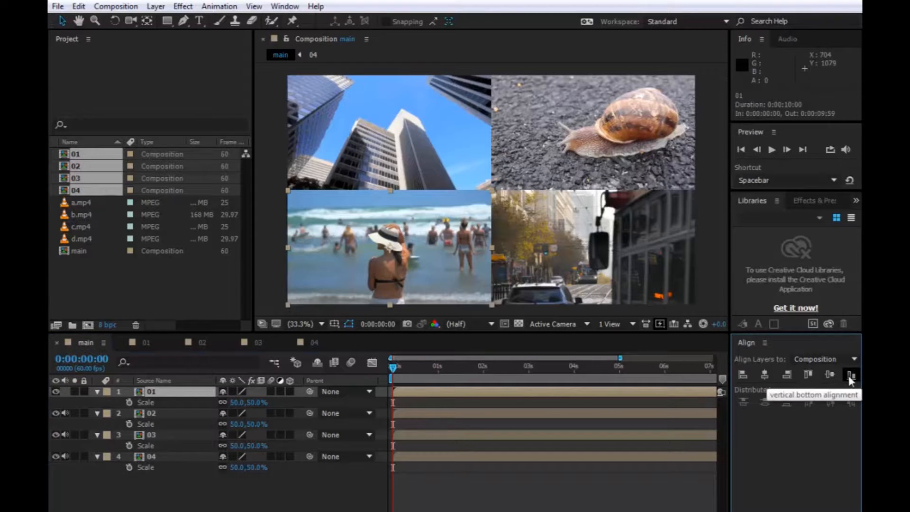
click(177, 504)
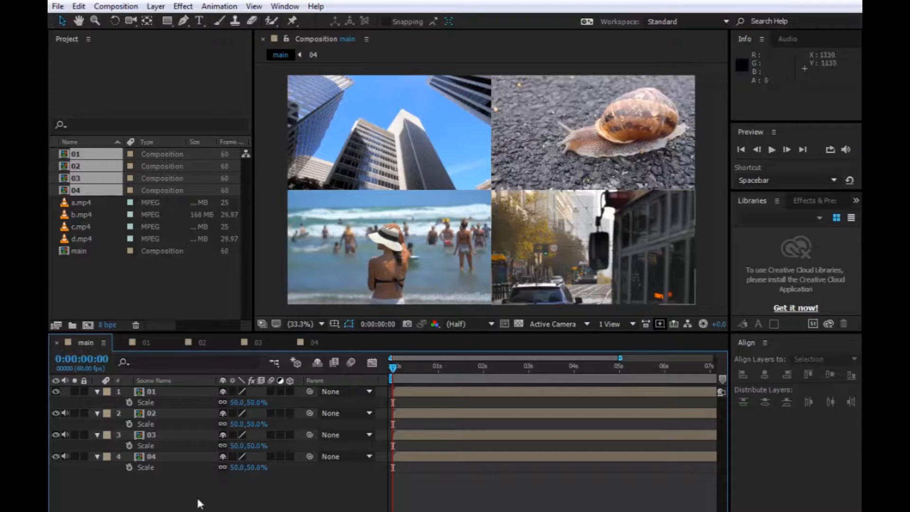
Add a null object to the main composition.
right_click(152, 481)
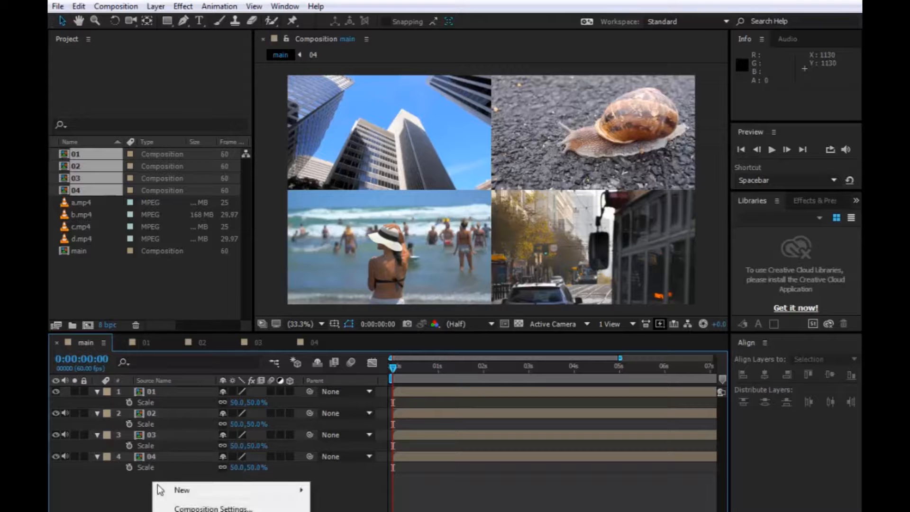
mouse_move(285, 491)
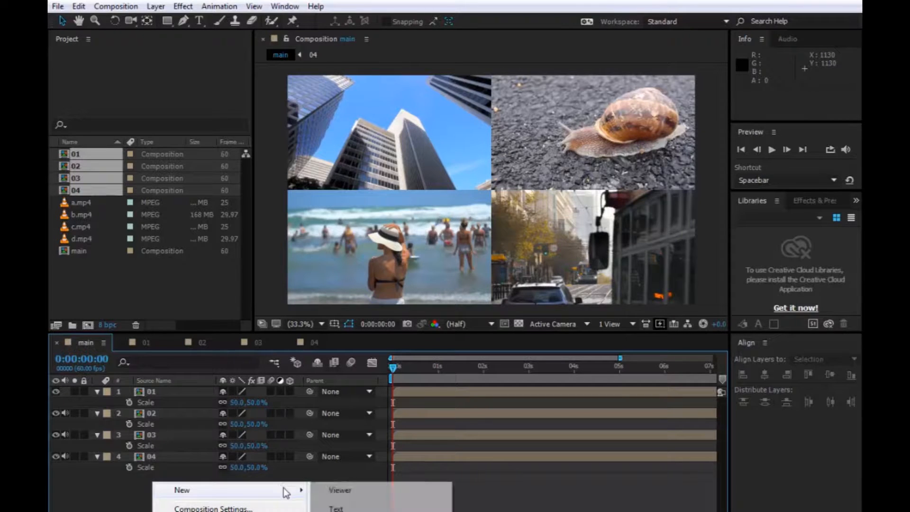
click(346, 511)
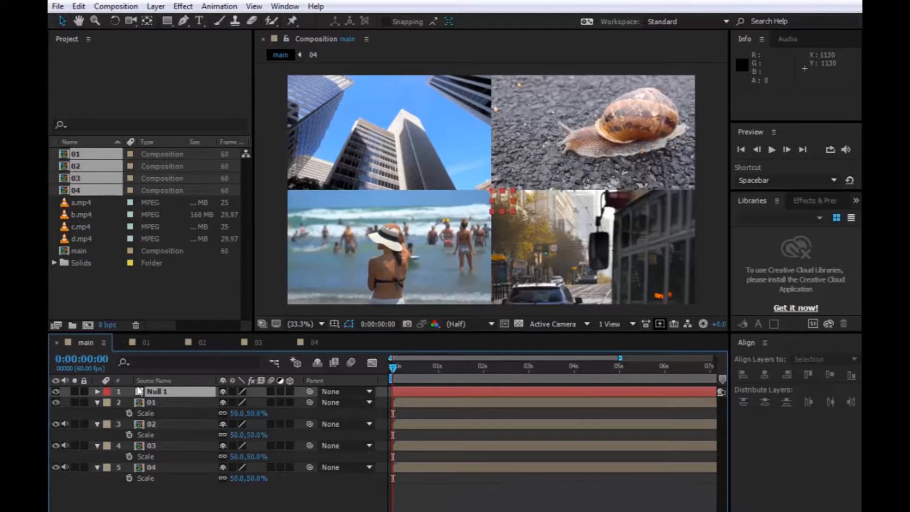
Set the null object's anchor point to 50, 50 and clear the layer selection.
key(a)
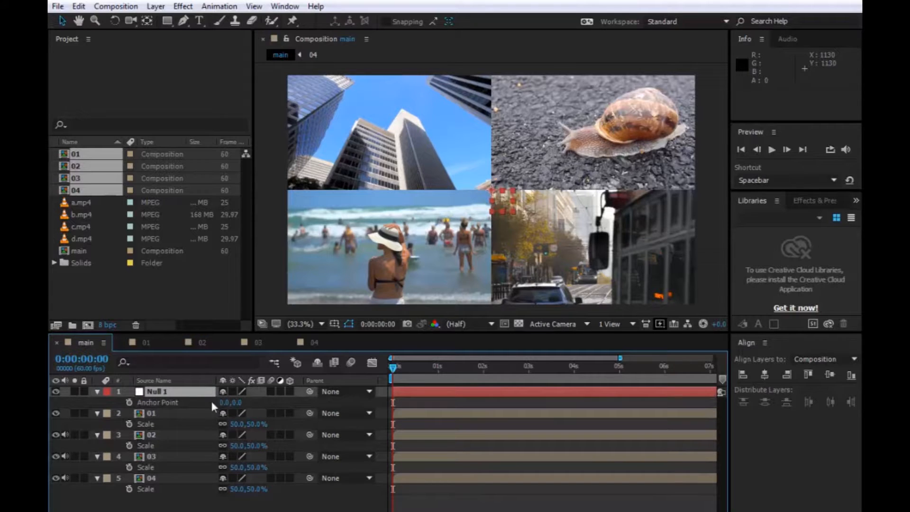
click(238, 402)
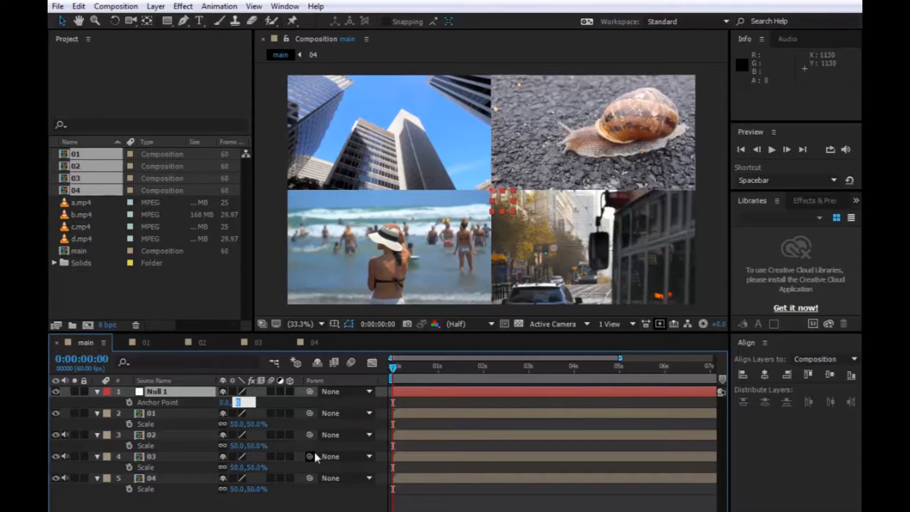
text(50)
click(223, 402)
text(50)
click(186, 389)
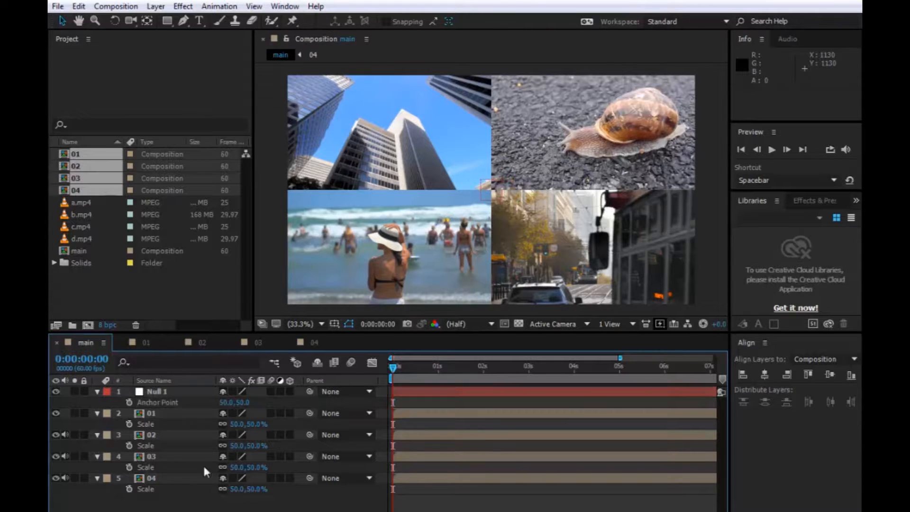
Collapse the properties of all layers and parent layers 01 to 04 to the null object.
drag(128, 497, 212, 399)
key(u)
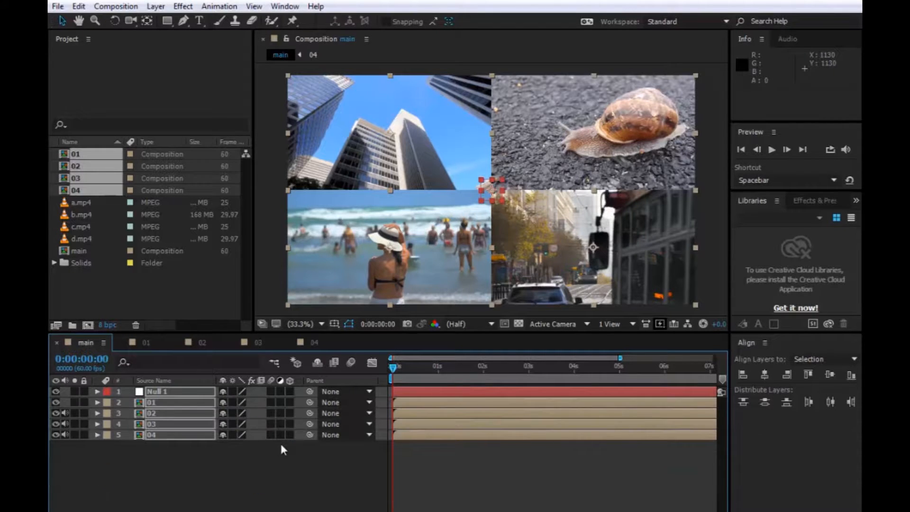
click(208, 461)
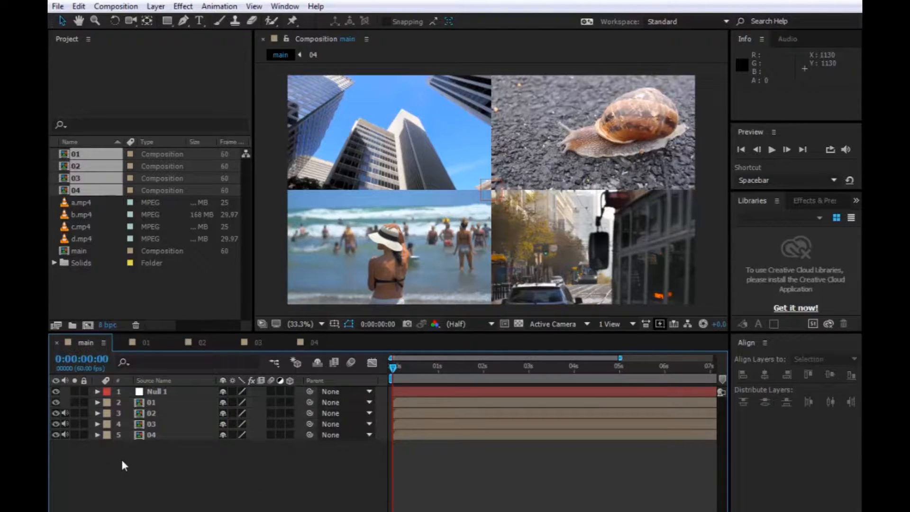
drag(143, 441, 171, 404)
drag(310, 402, 163, 392)
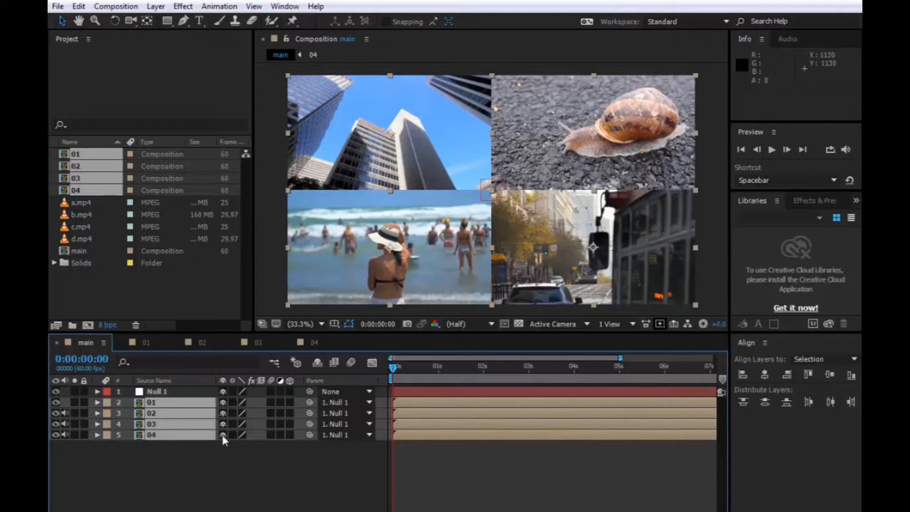
Try moving the four parented layers together in the composition view, undo the move and clear the selection.
drag(497, 186, 588, 247)
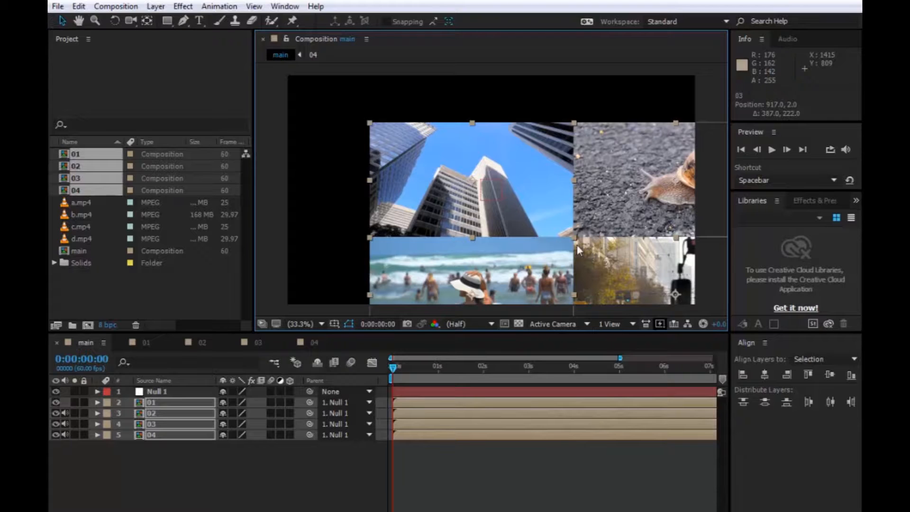
key(ctrl+z)
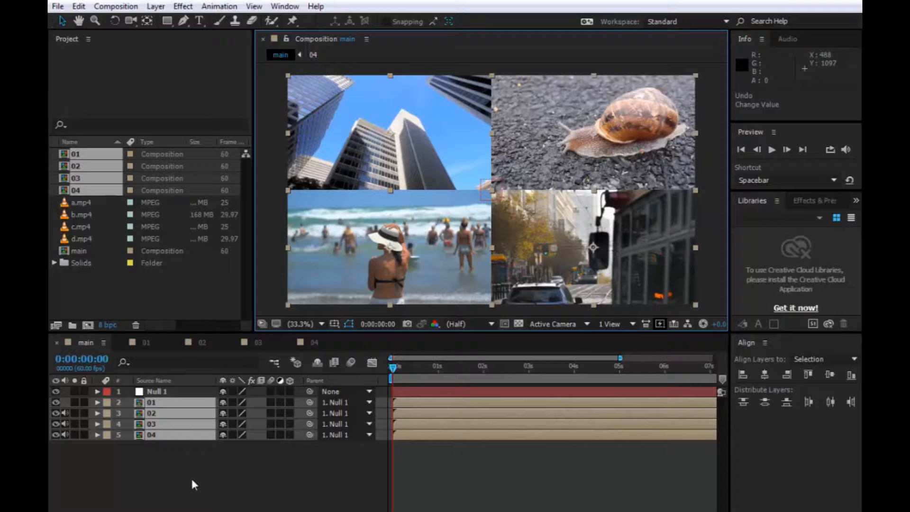
click(161, 451)
Rename the null layer as controller.
click(179, 395)
right_click(180, 392)
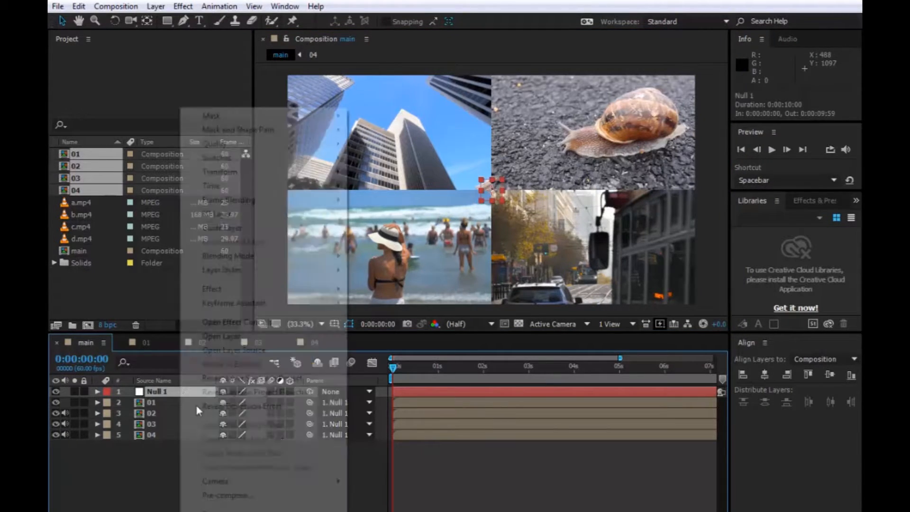
key(Escape)
key(Return)
text(controller)
key(Return)
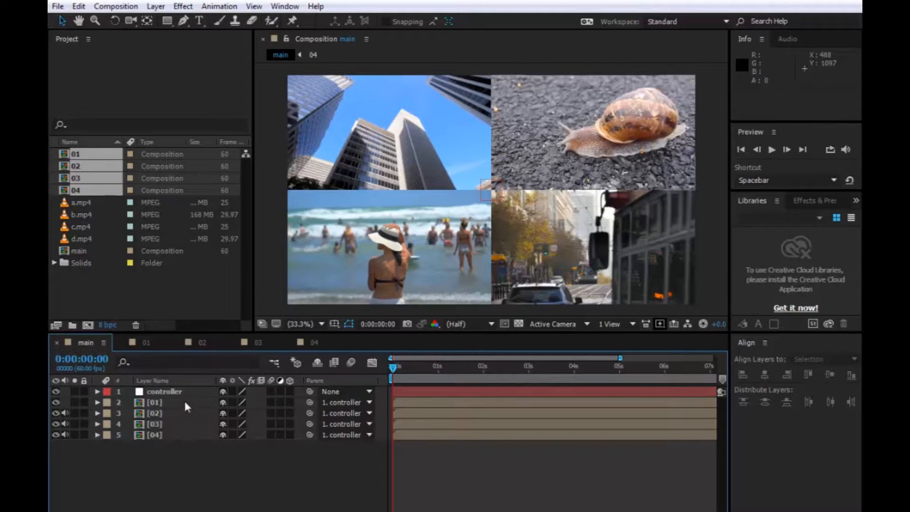
Reveal the controller layer's Position and Scale and turn on keyframing for both at 0:00:00:00.
click(186, 391)
key(p)
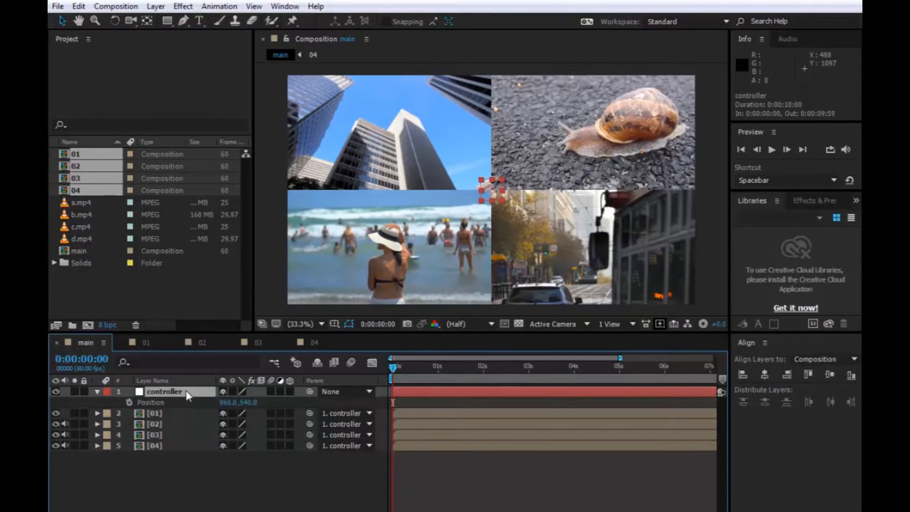
key(shift+s)
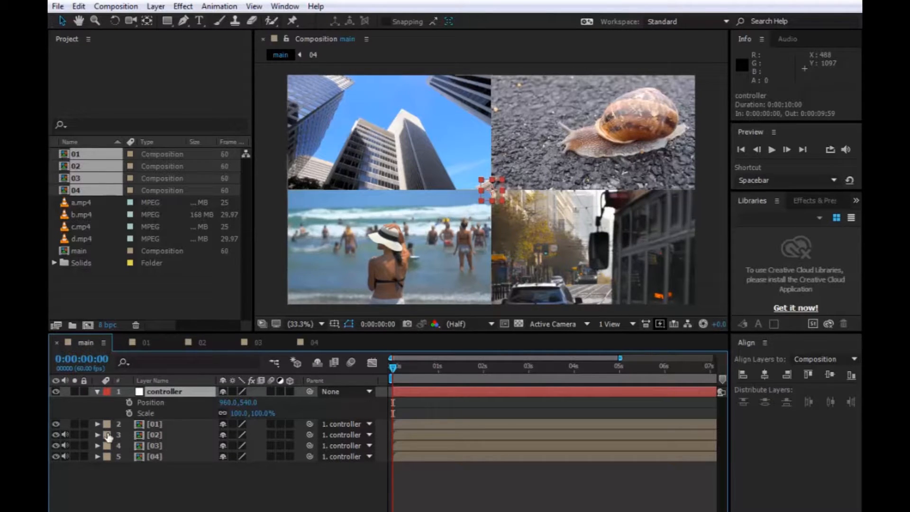
click(129, 402)
click(128, 413)
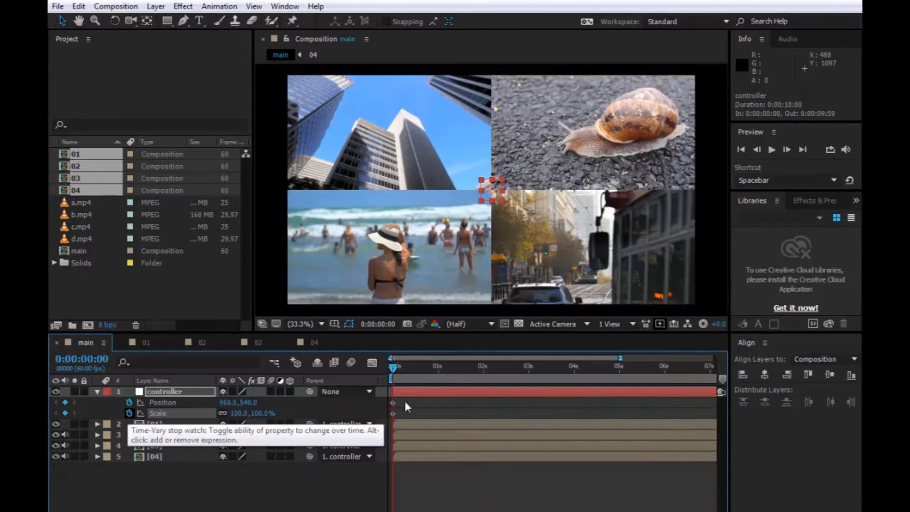
Set the controller's scale to 200% and its position to 1920, 1080 at the start of the timeline.
drag(618, 360, 566, 359)
click(265, 413)
text(200)
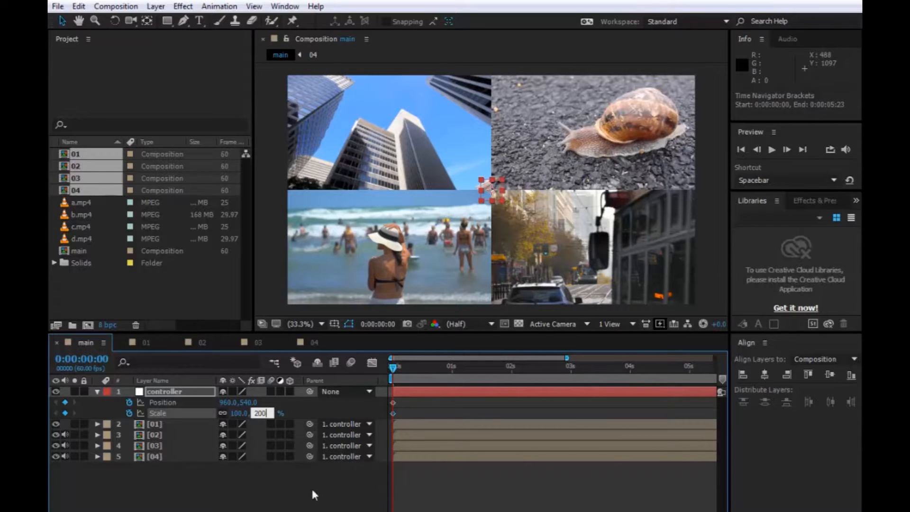
click(226, 403)
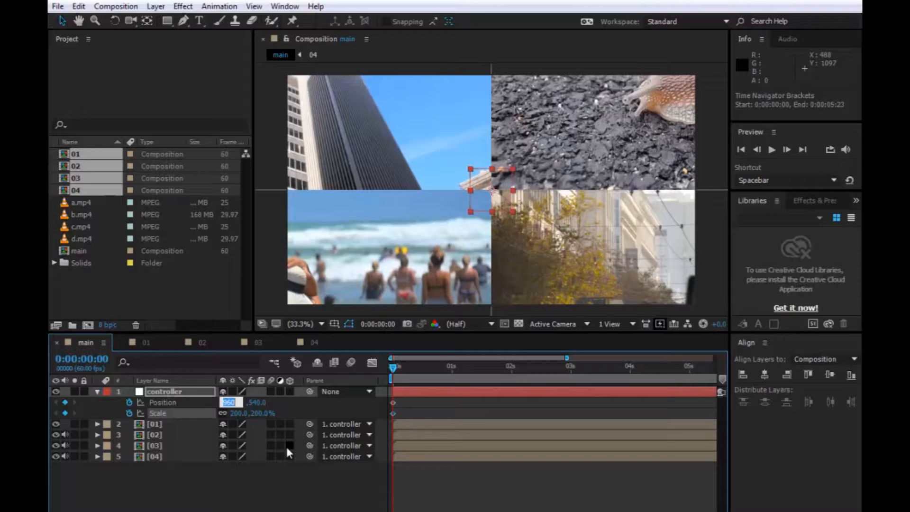
text(1920)
key(Tab)
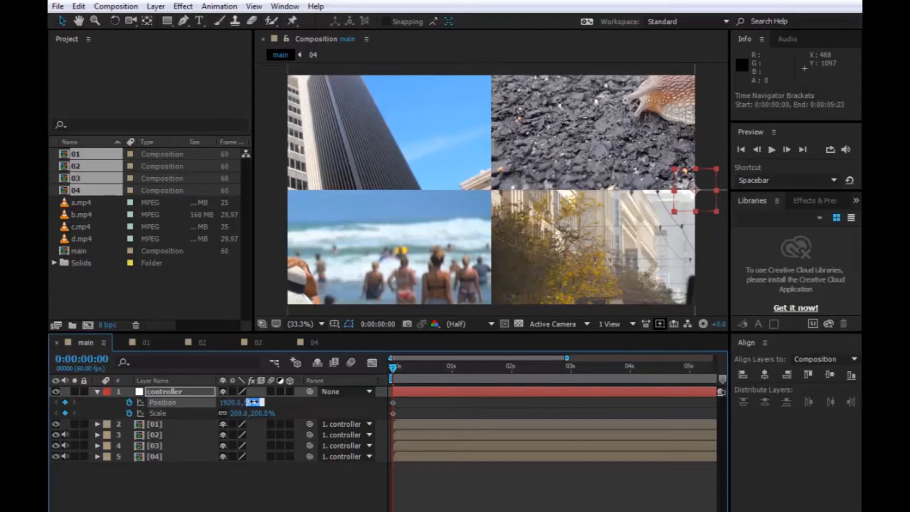
text(1)
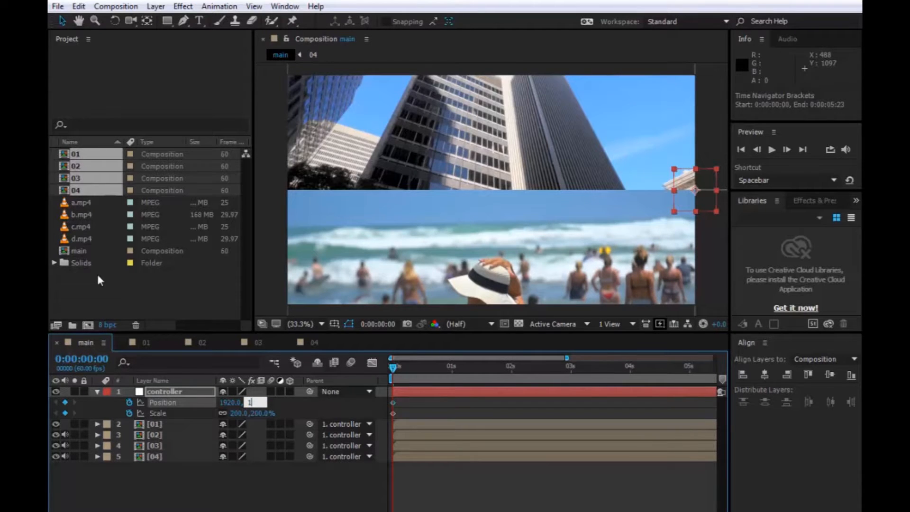
text(080)
click(393, 369)
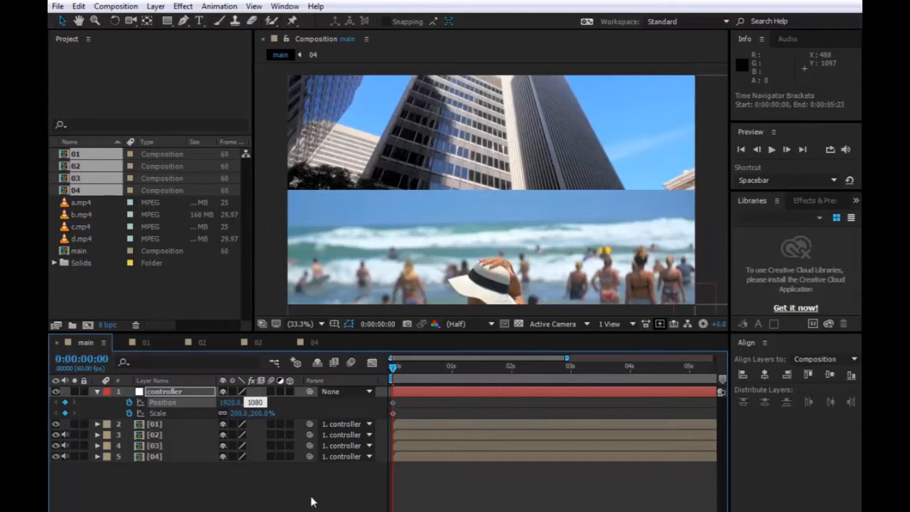
Add Position and Scale keyframes to the controller at 0:00:01:00 with the values kept as they are.
drag(396, 368, 454, 371)
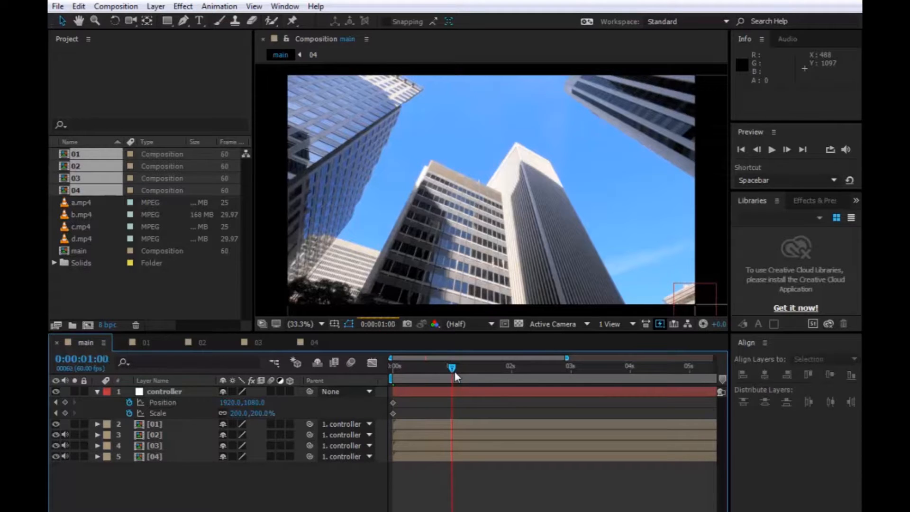
click(65, 401)
click(65, 413)
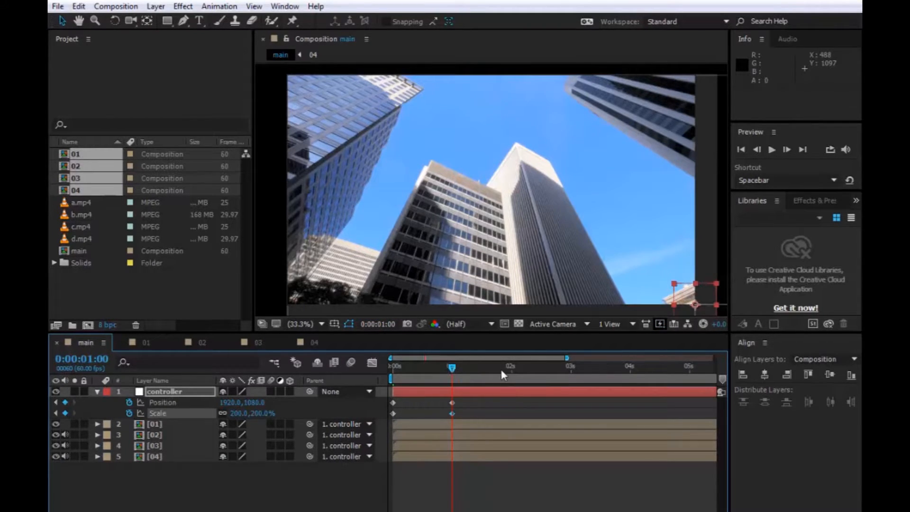
At 0:00:02:00, set the controller's scale to 100% and its position to 960, 540.
click(509, 368)
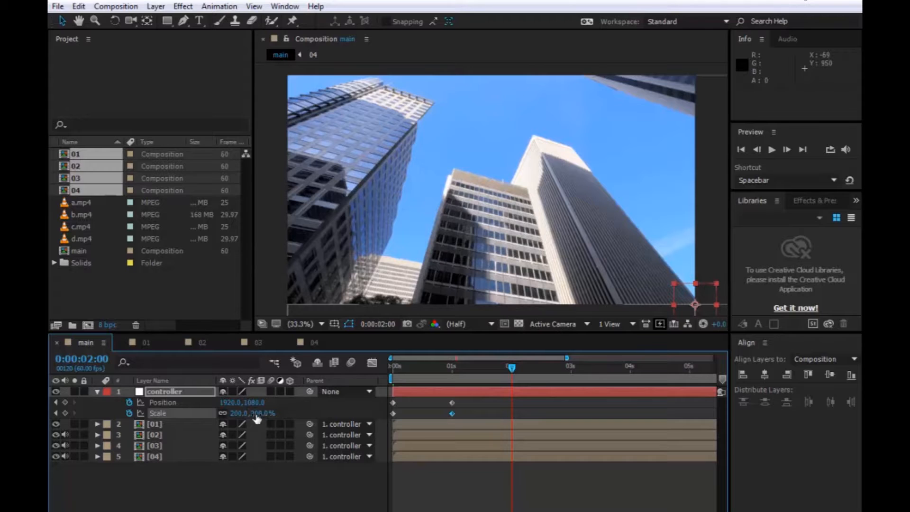
click(256, 415)
text(100)
key(Return)
click(230, 402)
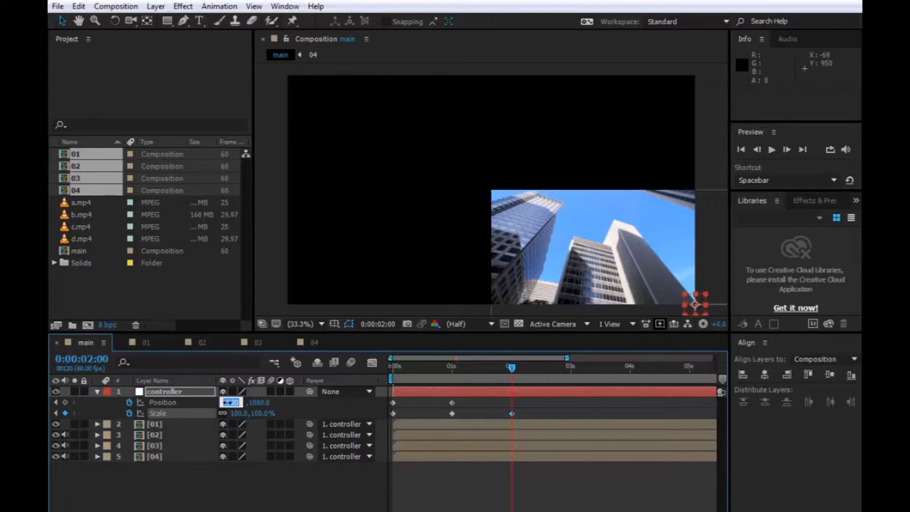
key(BackSpace)
text(960)
key(Tab)
text(540)
key(Return)
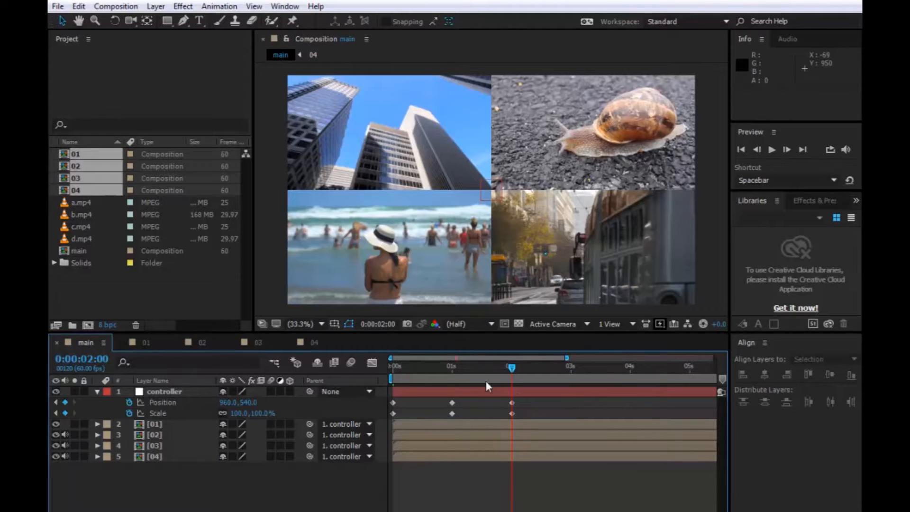
Add Position and Scale keyframes to the controller at 0:00:02:18 to hold the four-way view.
drag(511, 366, 528, 368)
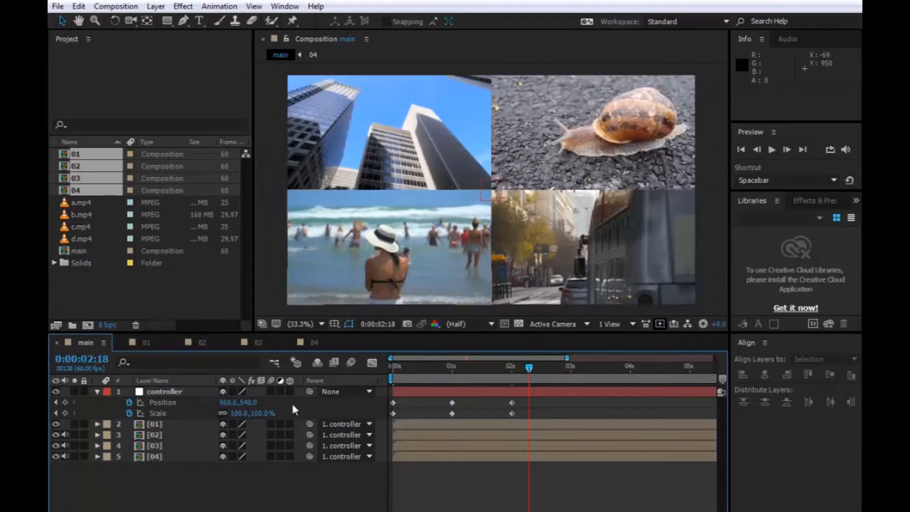
click(65, 401)
click(65, 413)
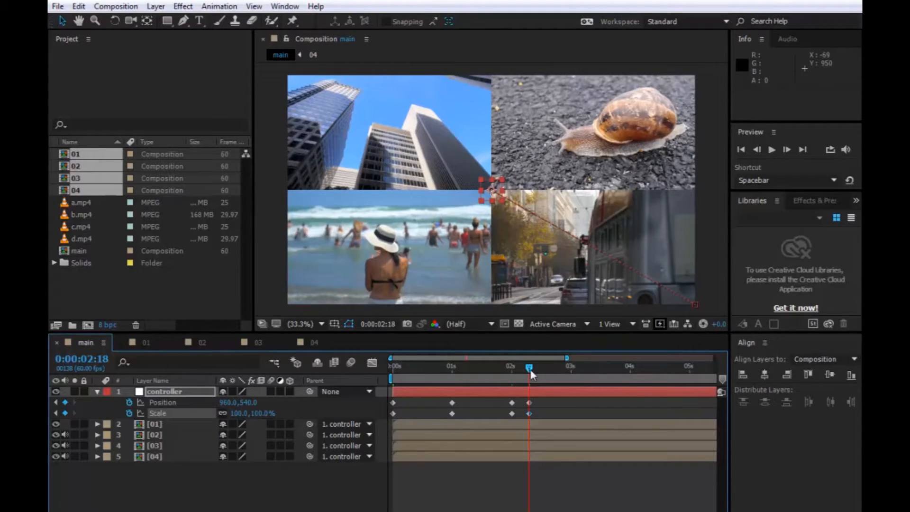
At 0:00:03:14, set the controller's scale to 200% and its position to 0, 0.
drag(580, 376, 584, 374)
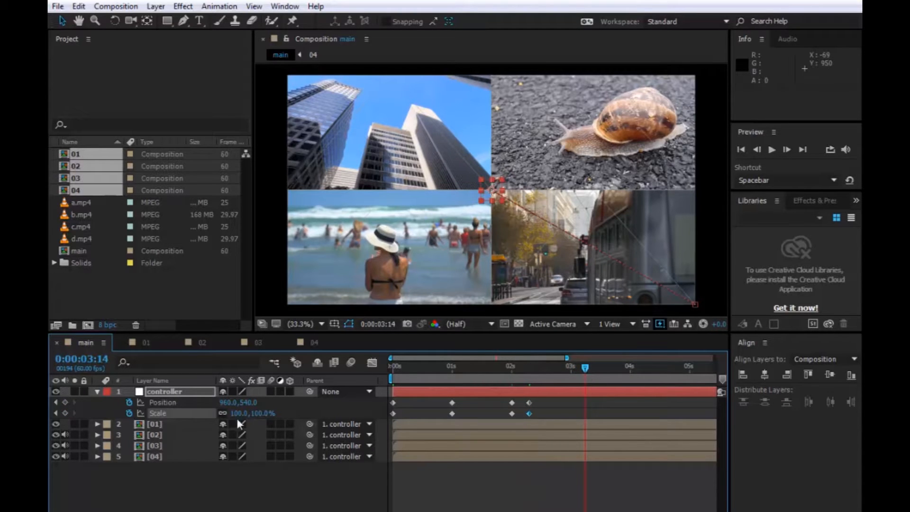
click(256, 413)
text(300)
key(Return)
click(230, 402)
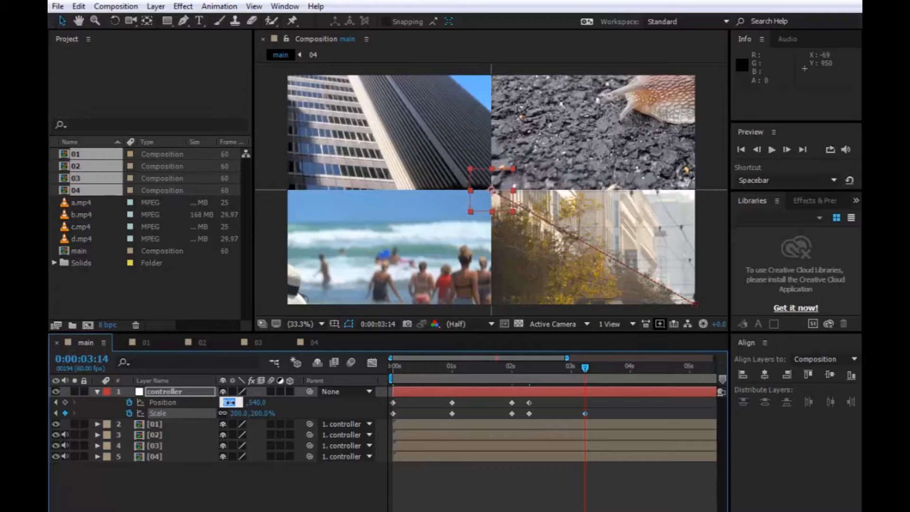
text(0)
key(Return)
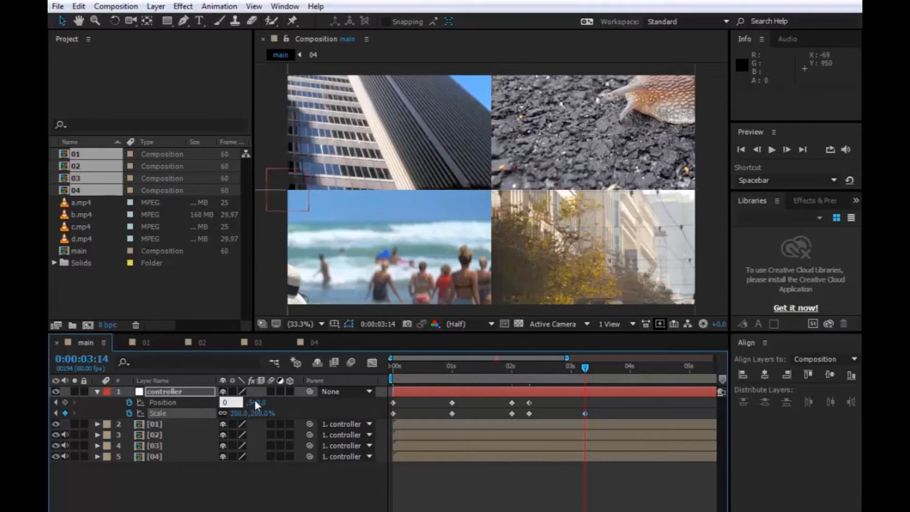
click(247, 403)
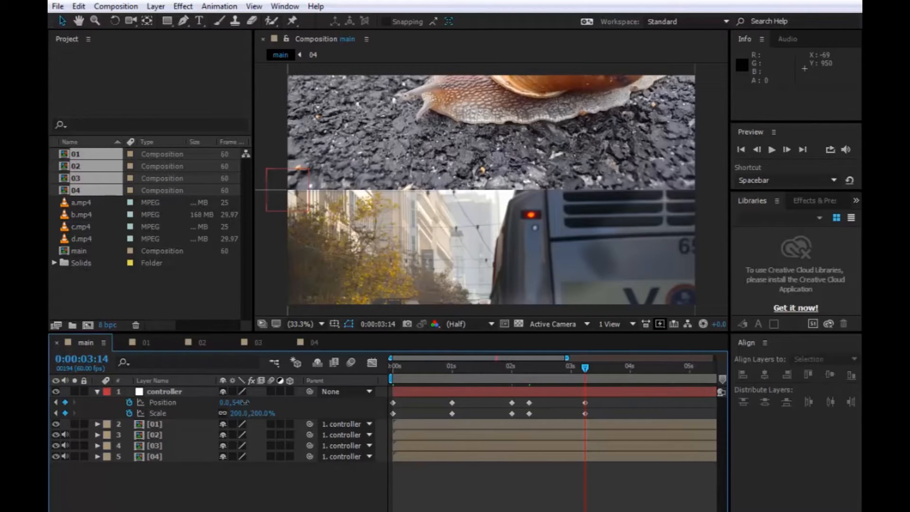
text(0)
key(Return)
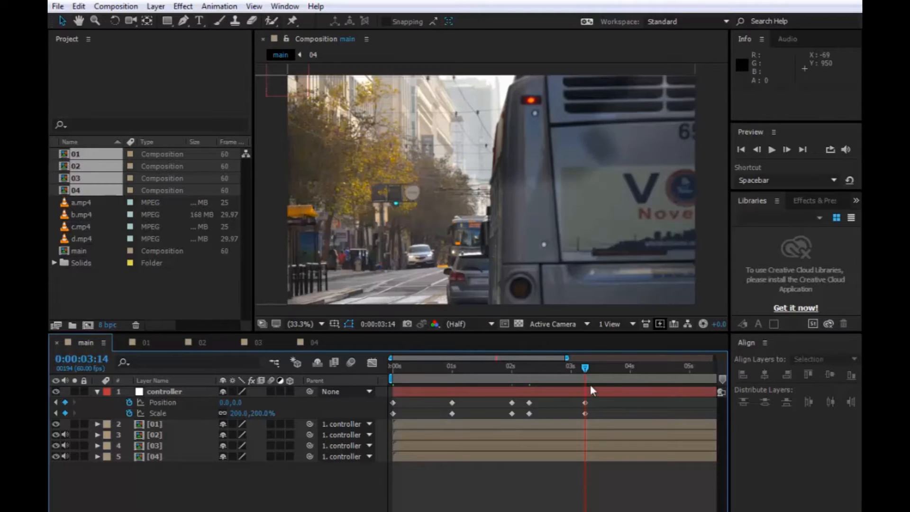
Apply Easy Ease to all of the controller's Position and Scale keyframes and preview the animation from the start.
mouse_move(587, 372)
mouse_down()
mouse_move(388, 379)
mouse_move(377, 367)
mouse_move(491, 378)
mouse_move(584, 370)
mouse_up()
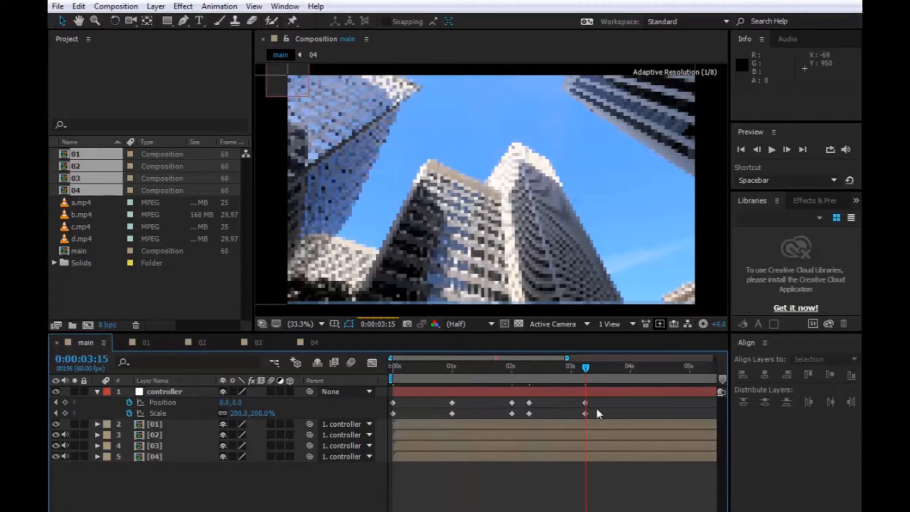
drag(618, 403, 389, 416)
key(F9)
key(space)
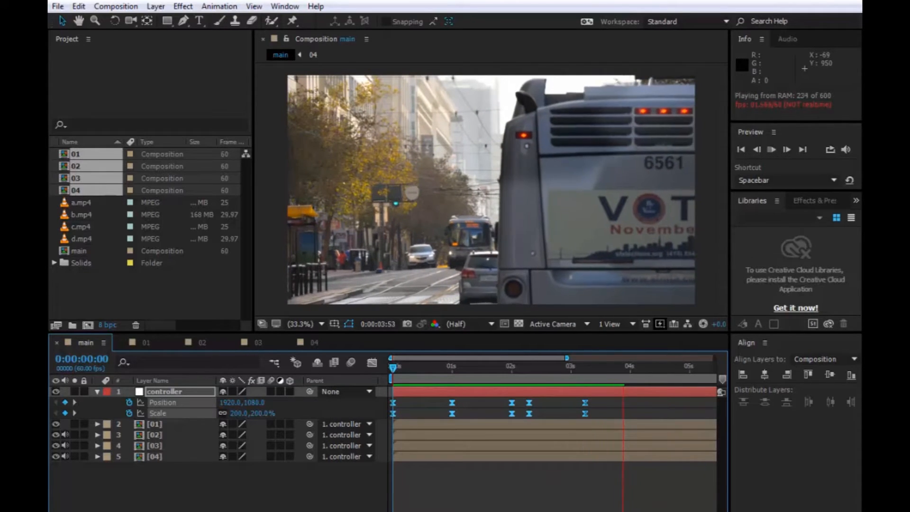
key(space)
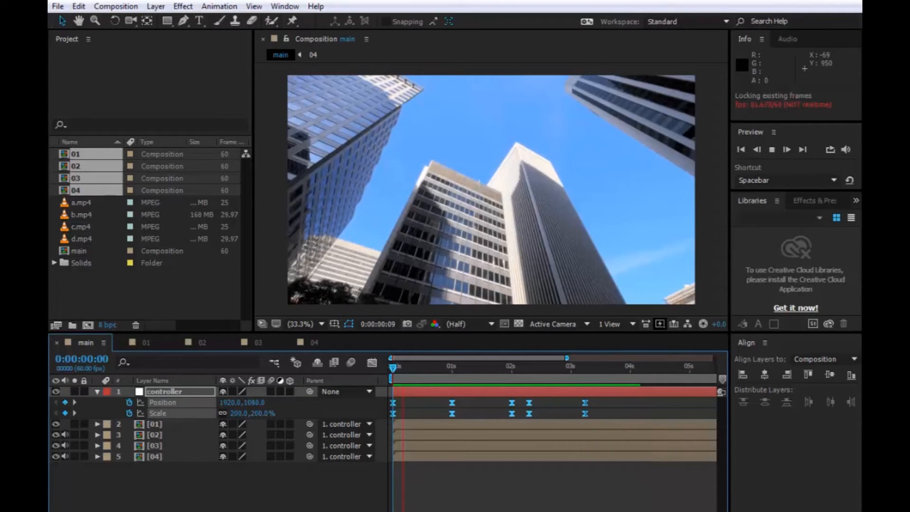